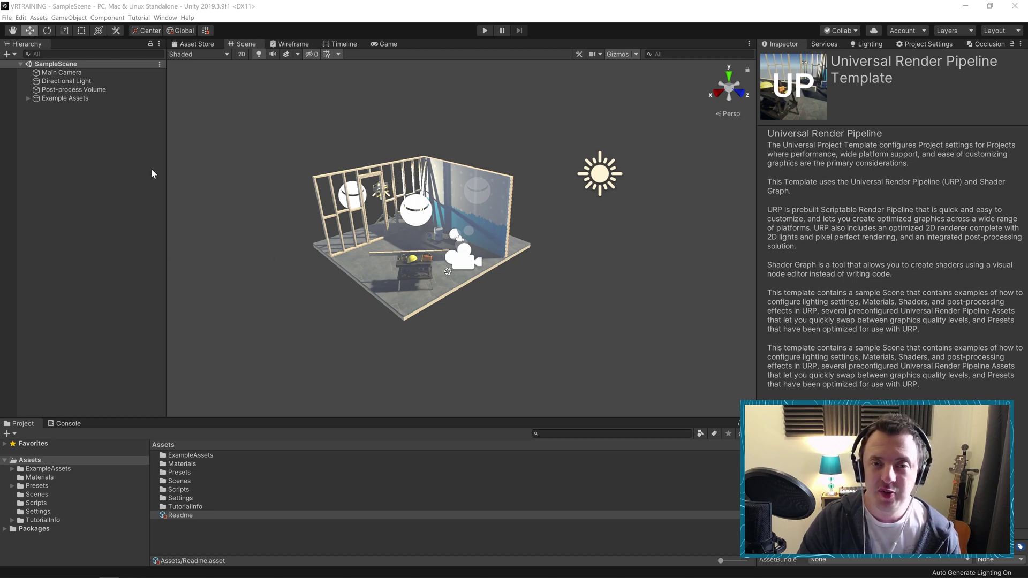
Create a new empty scene and save it as VRTEST.
left_click(8, 18)
left_click(43, 31)
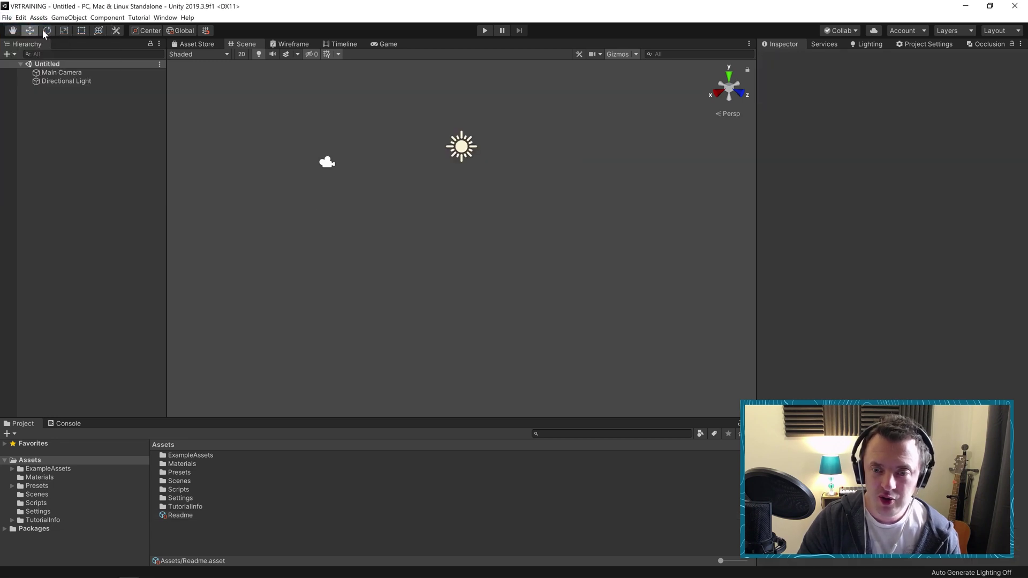
left_click(8, 18)
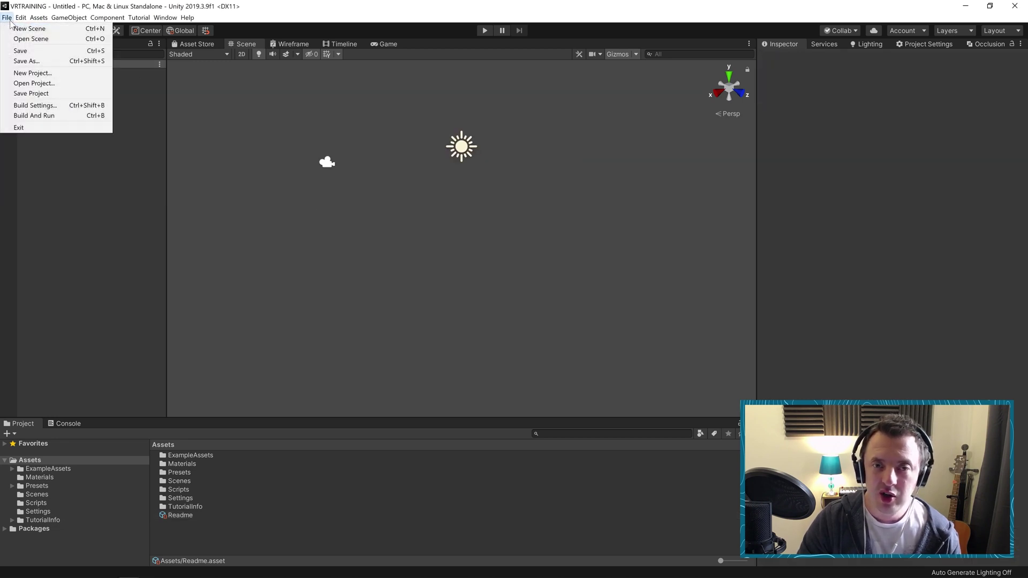
left_click(32, 61)
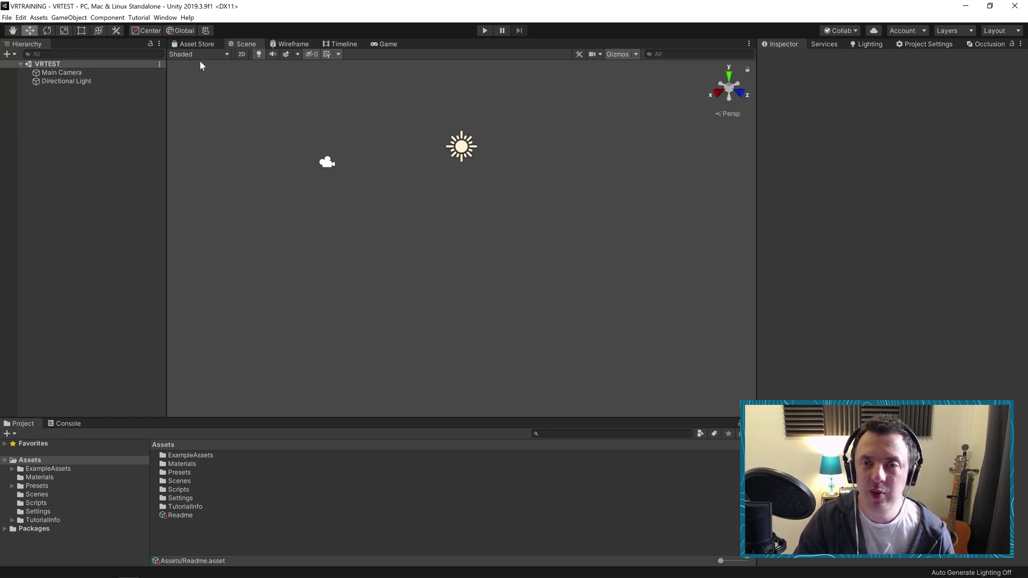
In the Package Manager, list all packages and enable Show preview packages.
left_click(165, 17)
left_click(212, 76)
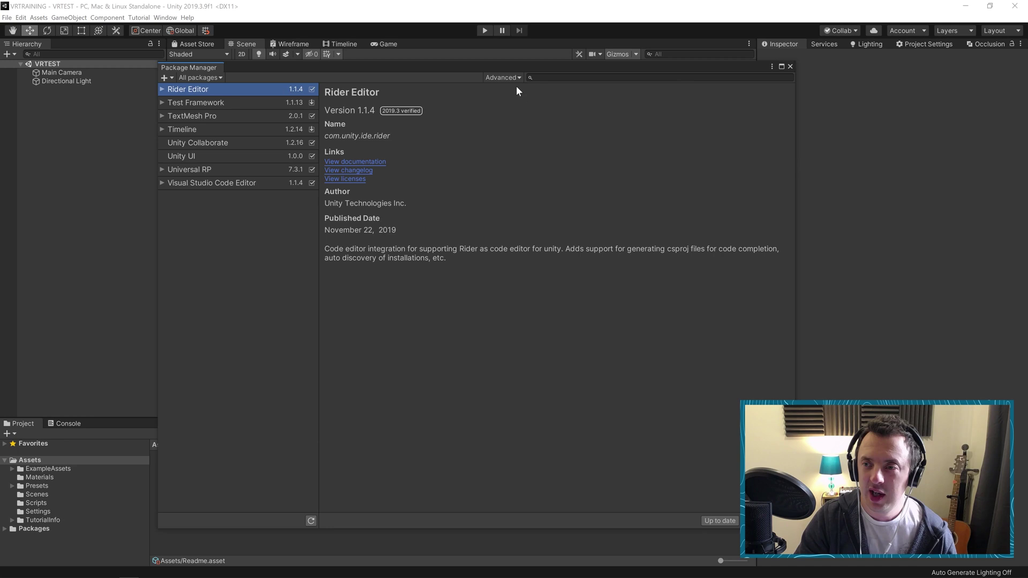
left_click(516, 79)
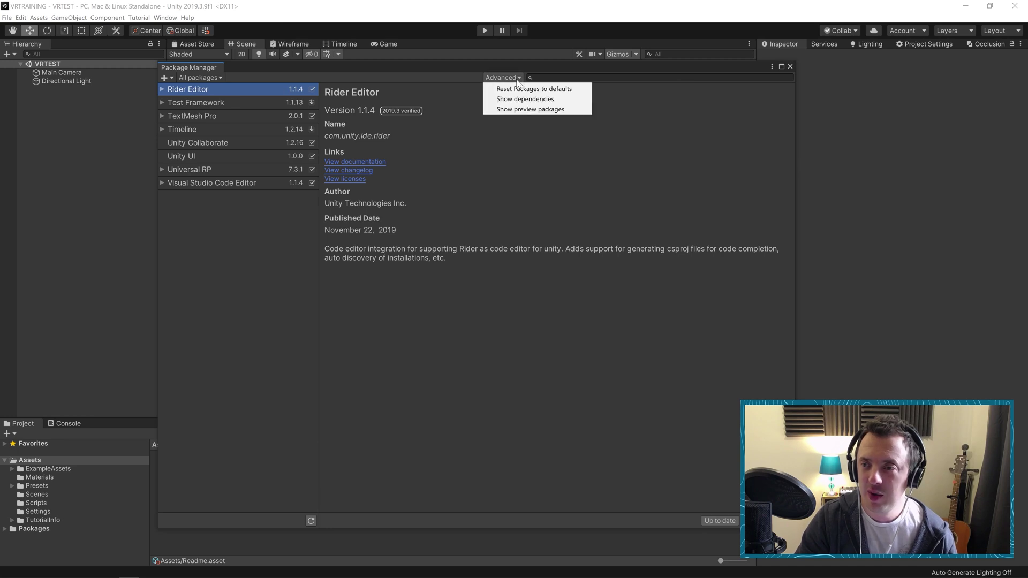
left_click(216, 78)
left_click(216, 78)
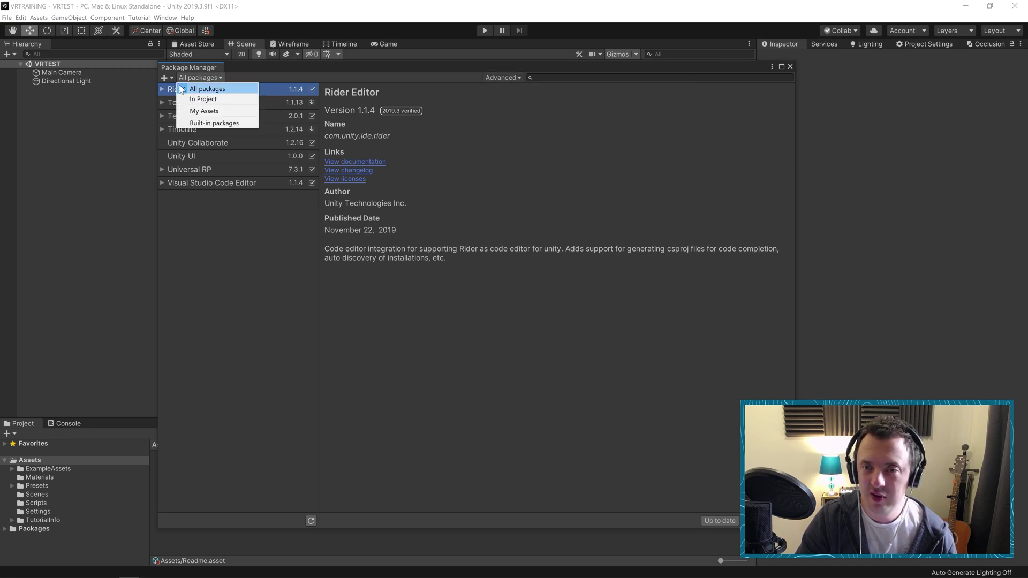
left_click(254, 301)
left_click(504, 79)
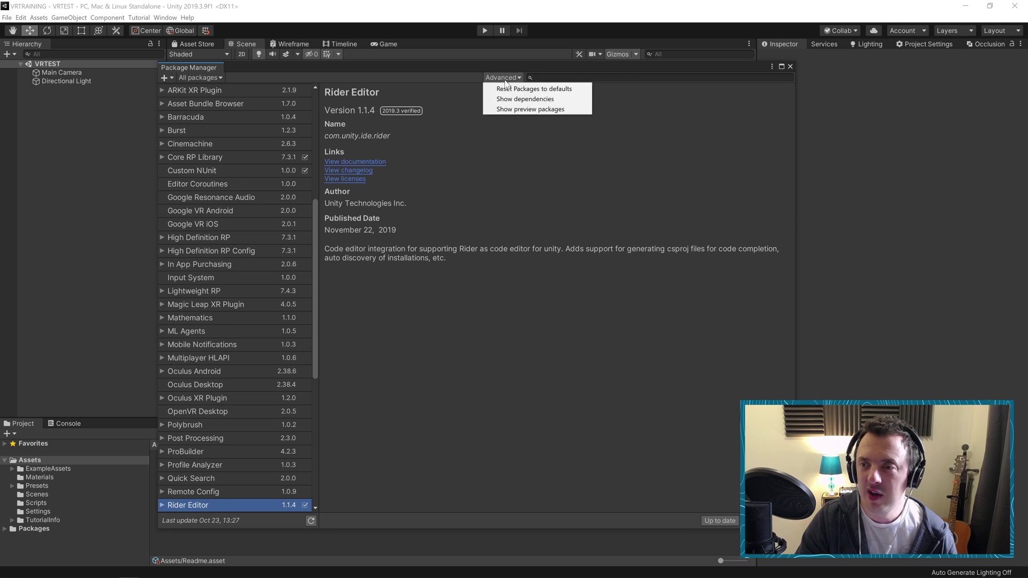
left_click(504, 109)
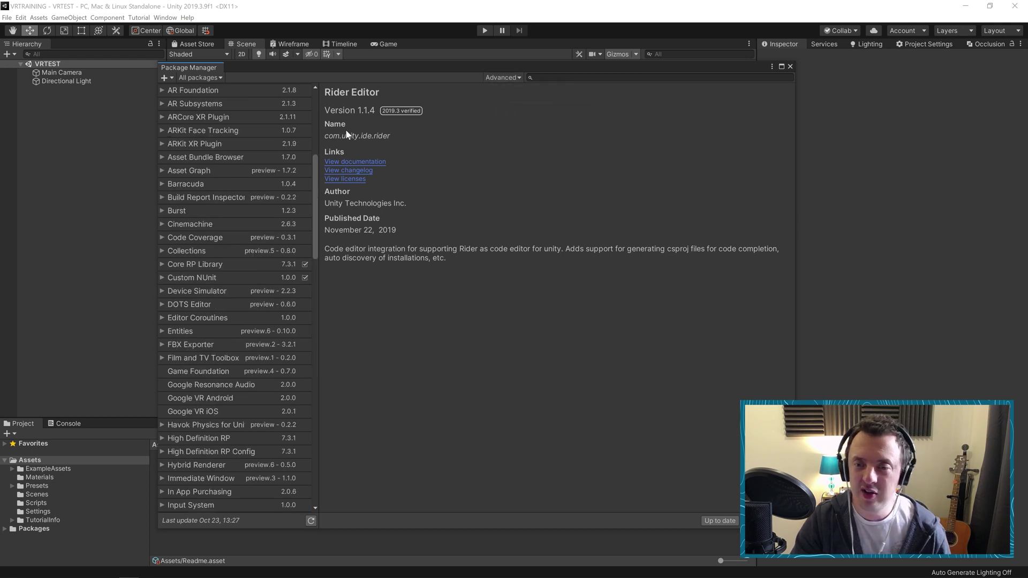
Search 'xr inter' and install the XR Interaction Toolkit package.
left_click(542, 78)
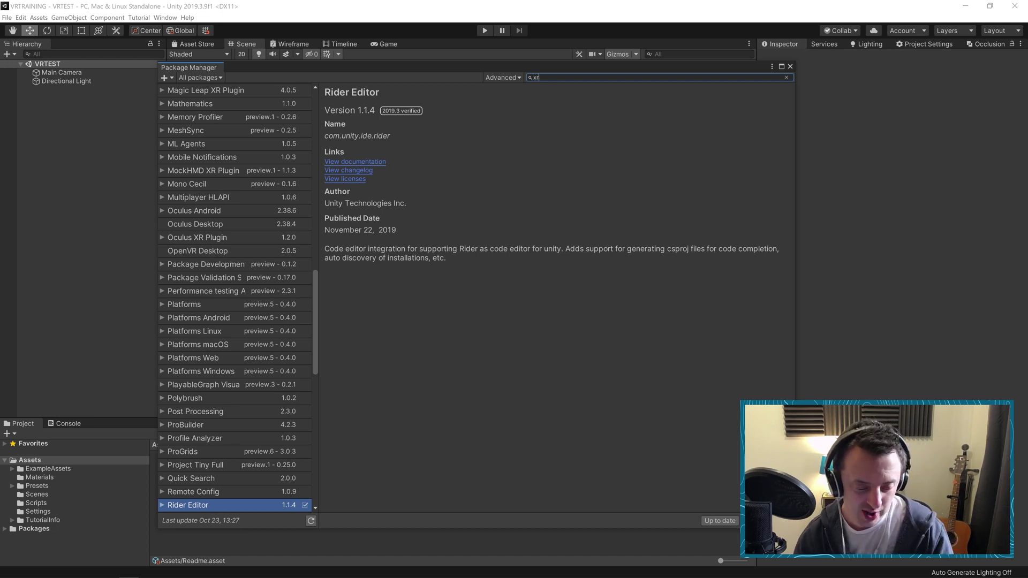
type("xr inter")
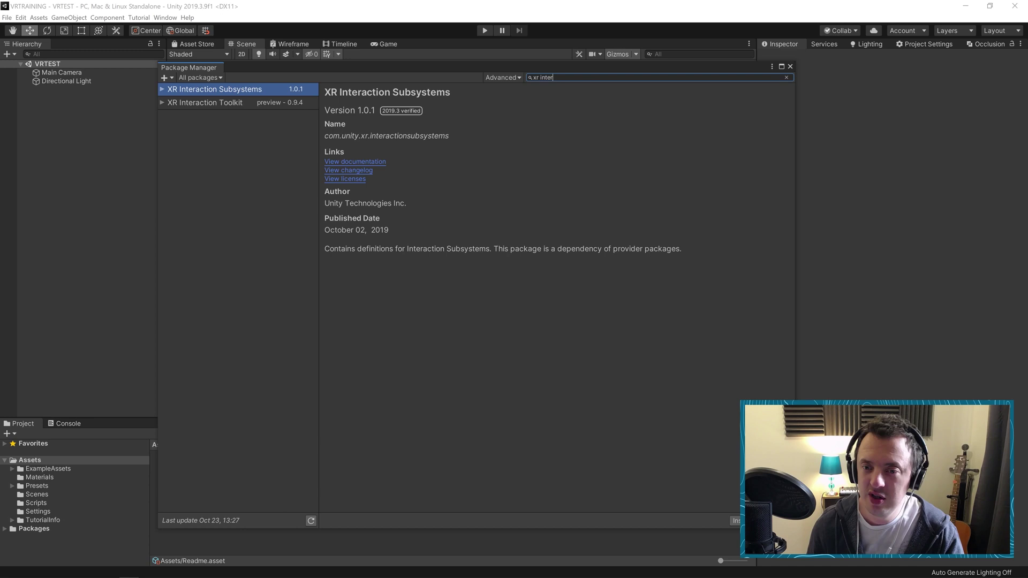
left_click(203, 100)
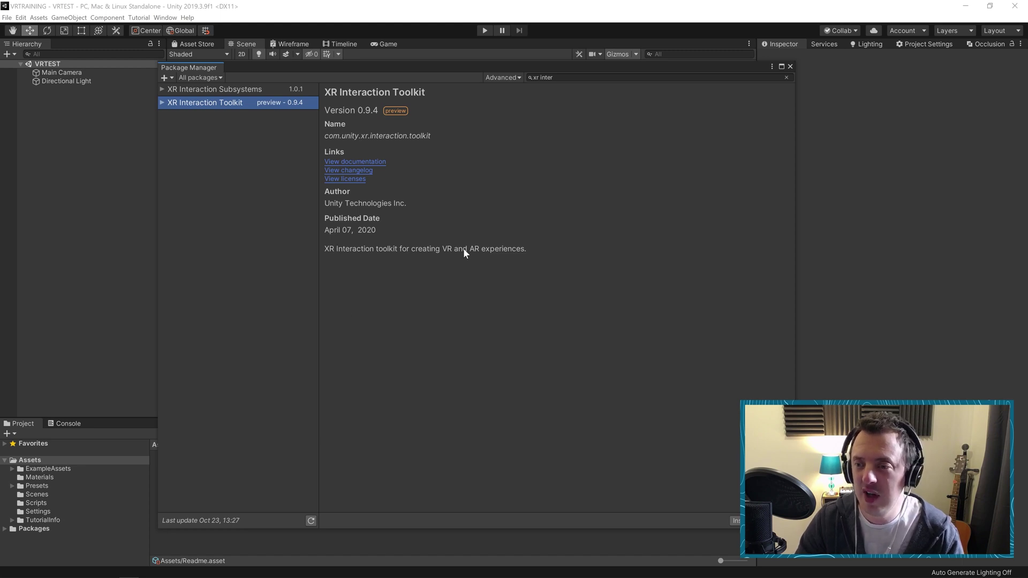
left_click(736, 521)
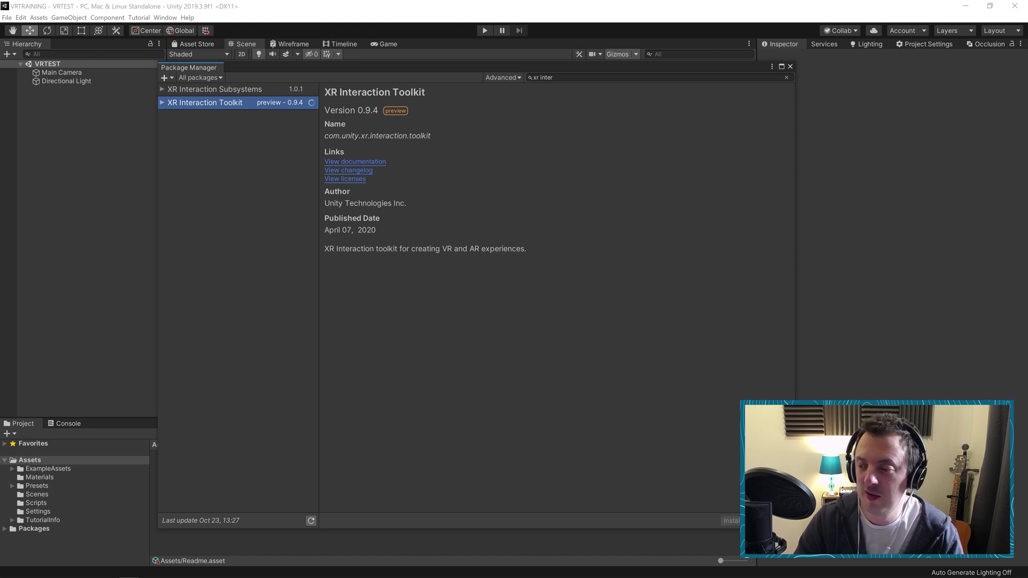
In Build Settings, switch the platform to Android with ASTC texture compression.
left_click(789, 66)
left_click(7, 17)
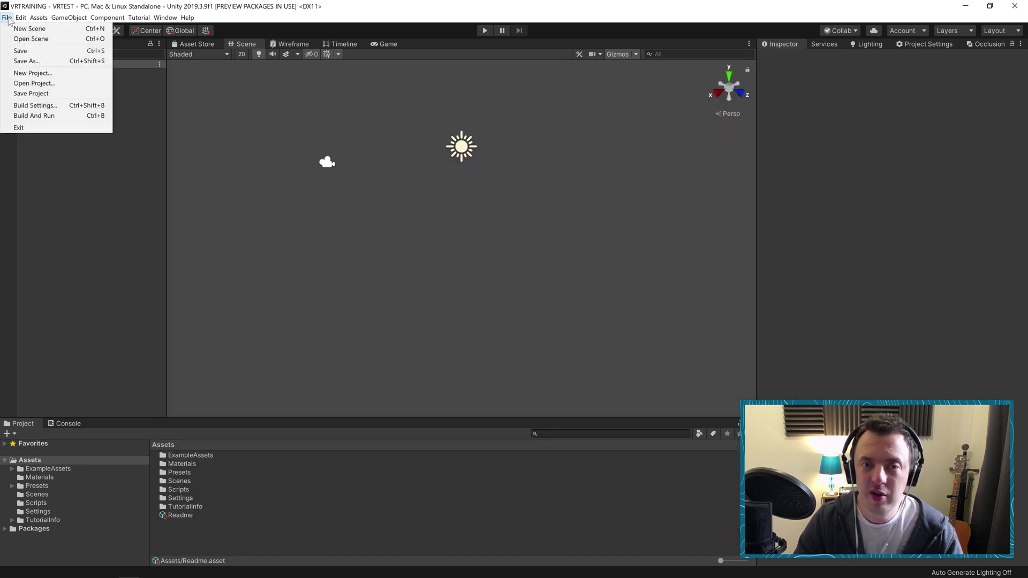
left_click(33, 104)
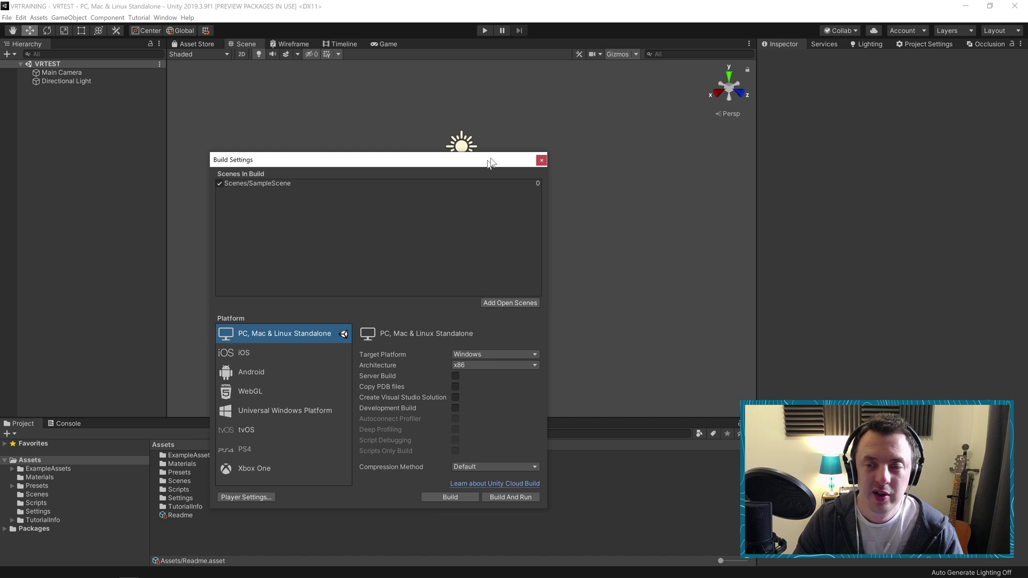
left_click_drag(489, 160, 547, 115)
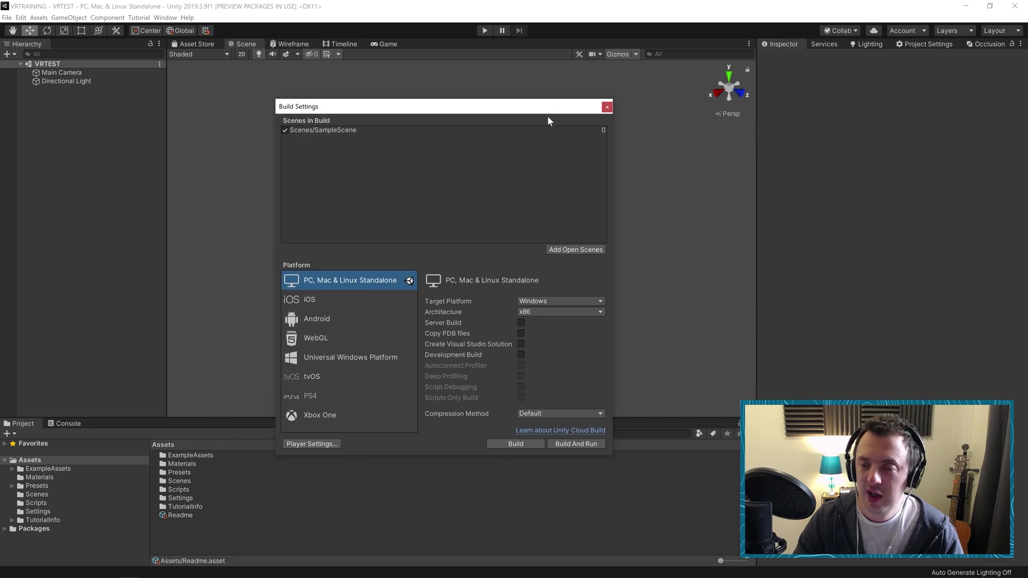
left_click(339, 319)
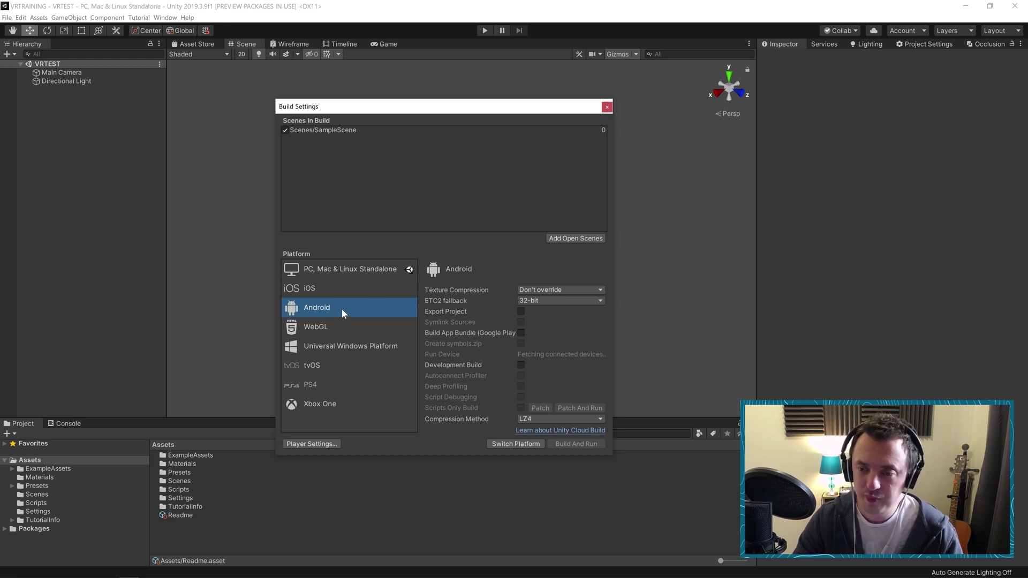
left_click(542, 290)
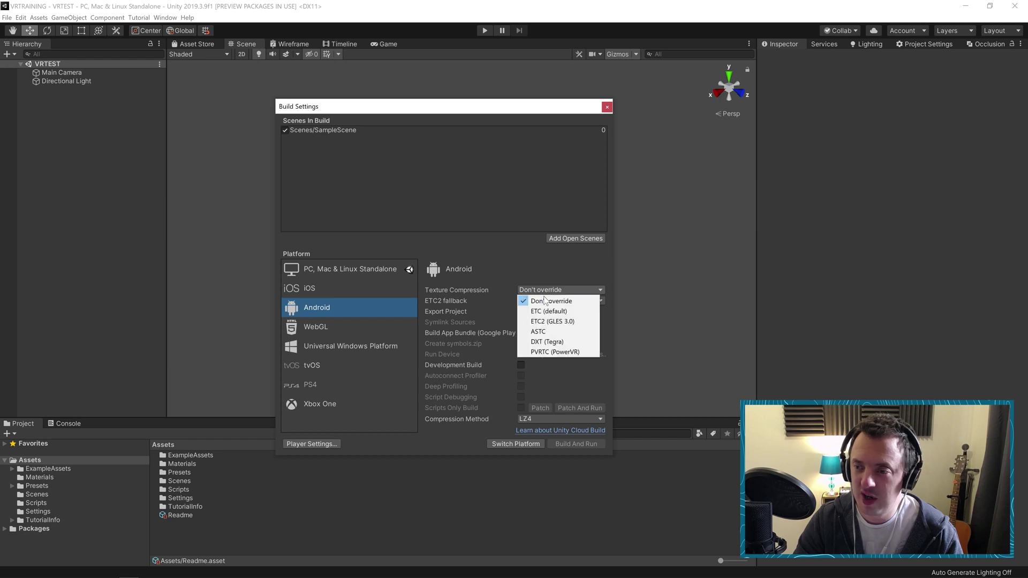
left_click(544, 332)
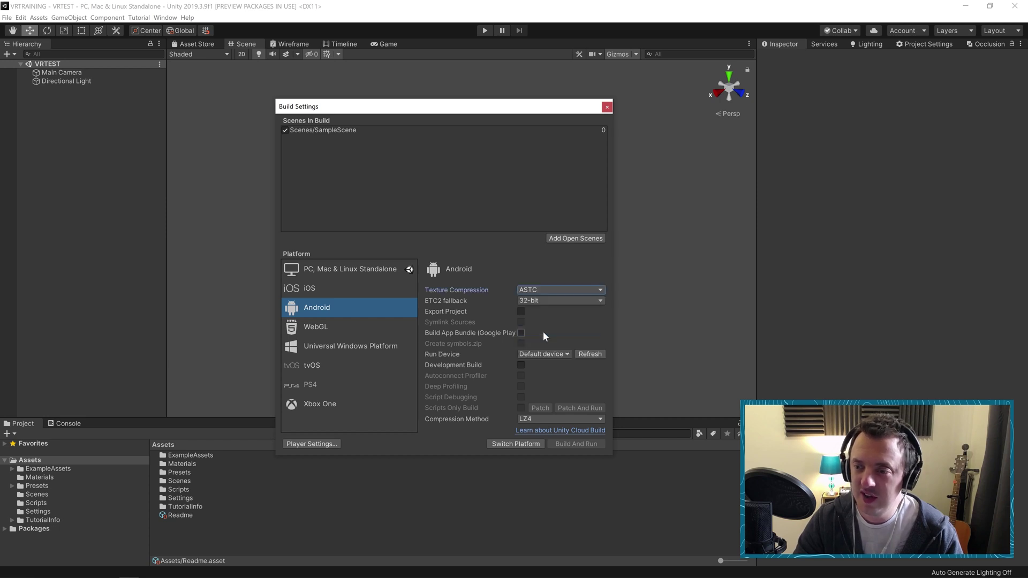
left_click(507, 445)
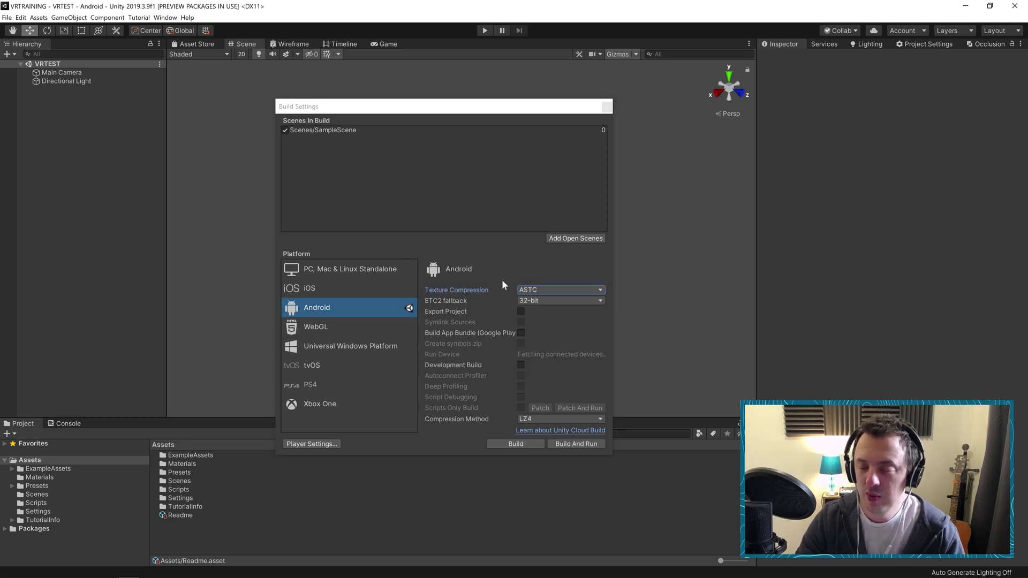
Install XR Plug-in Management, enable the Oculus provider for Android, and view its Oculus settings.
left_click(303, 444)
left_click(777, 187)
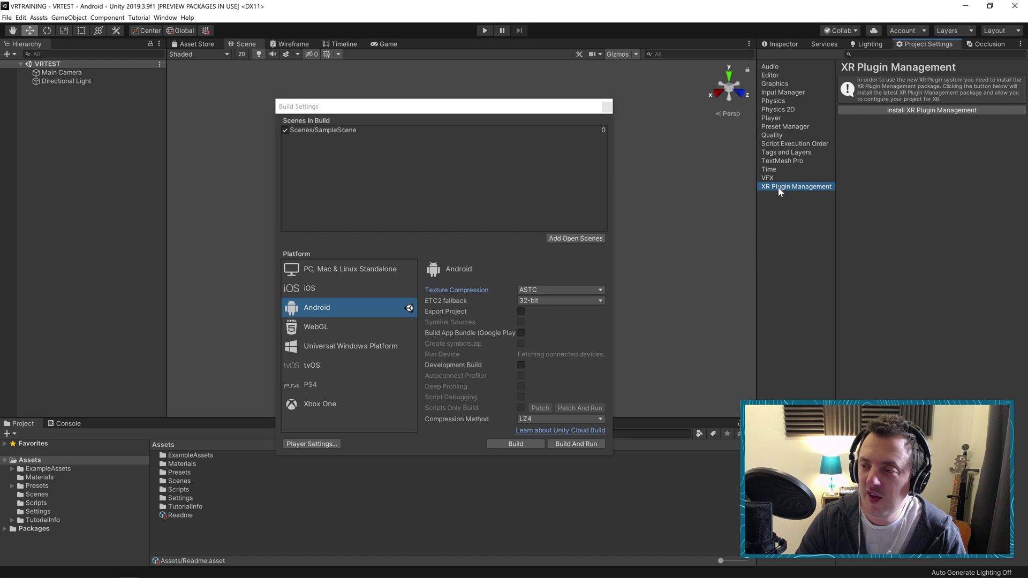
left_click(902, 110)
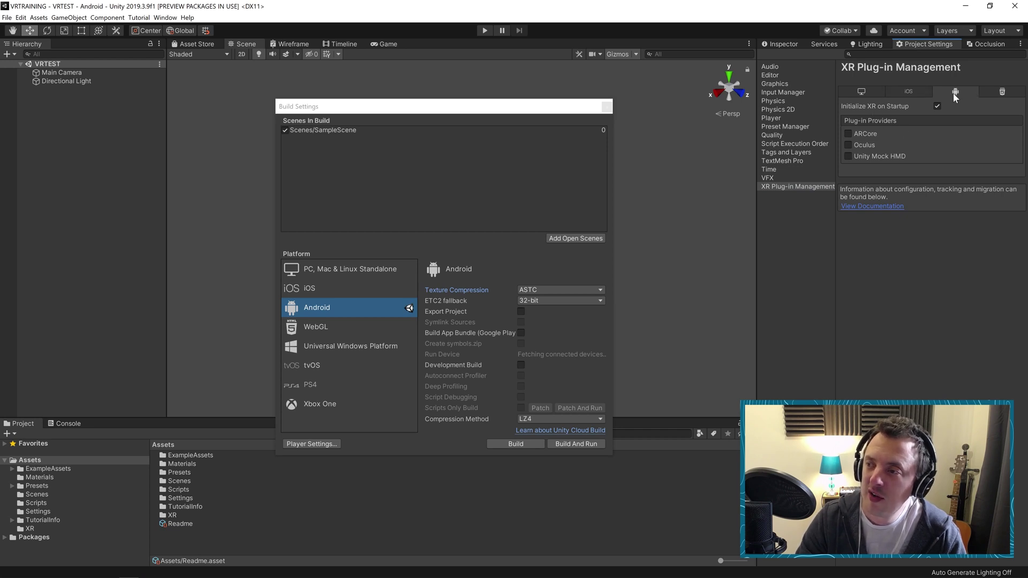
left_click(849, 145)
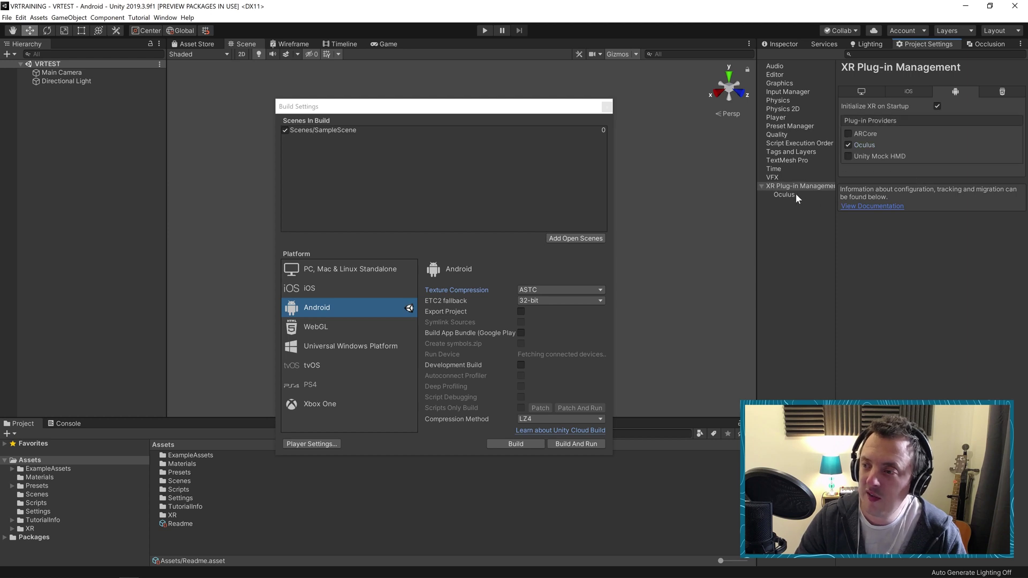
left_click(789, 193)
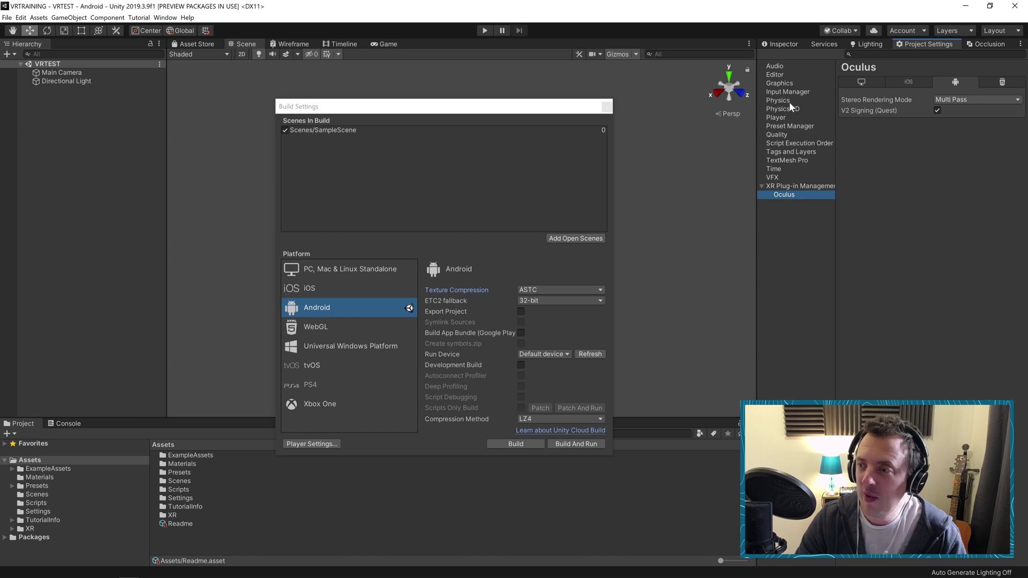
Review the Android Player Other Settings: Vulkan/OpenGLES3 graphics APIs, Linear color space, package name.
left_click(786, 117)
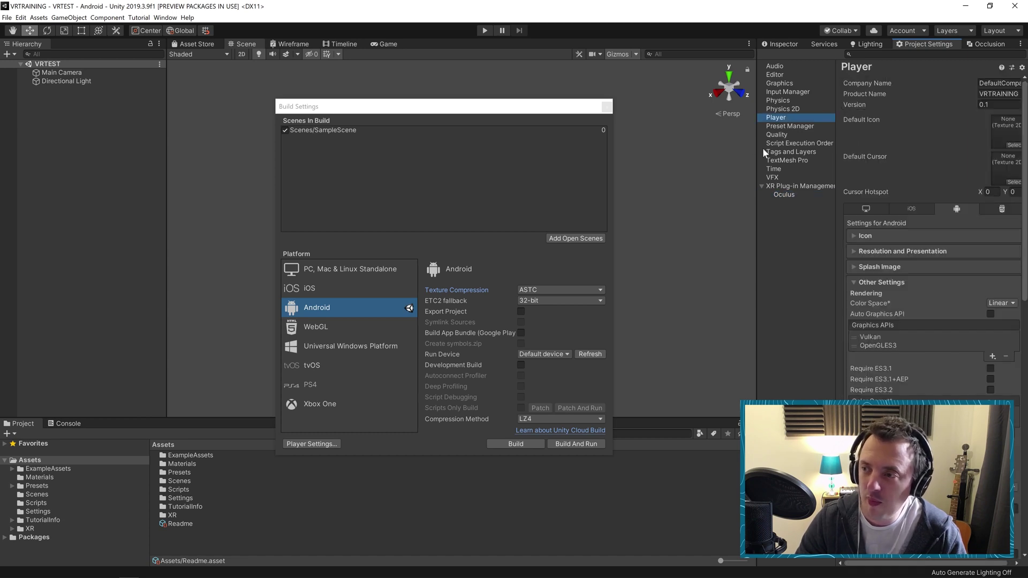
left_click_drag(754, 151, 663, 152)
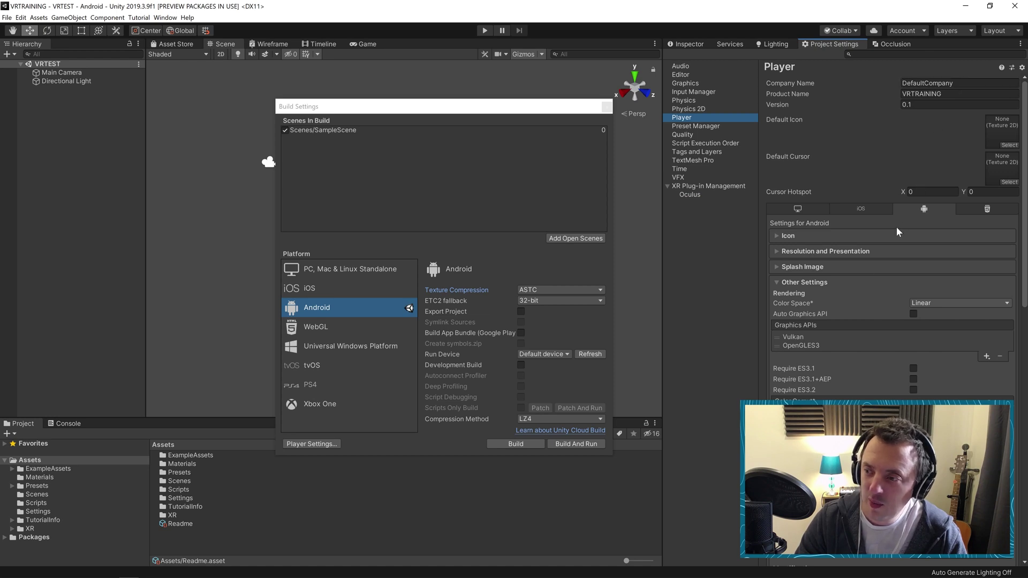
scroll(823, 327, "down", 3)
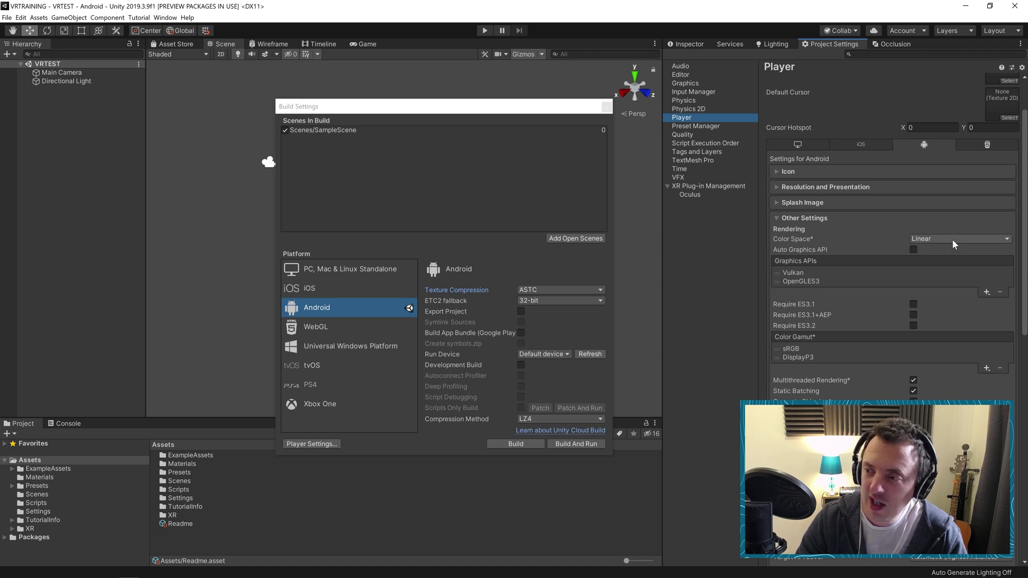
scroll(863, 278, "down", 9)
scroll(866, 371, "up", 5)
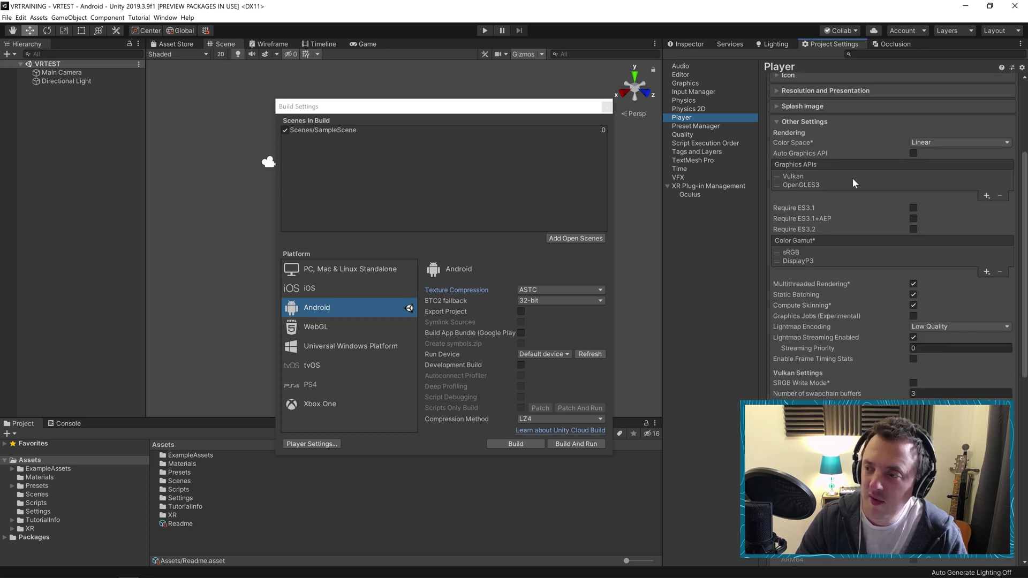
scroll(863, 310, "down", 10)
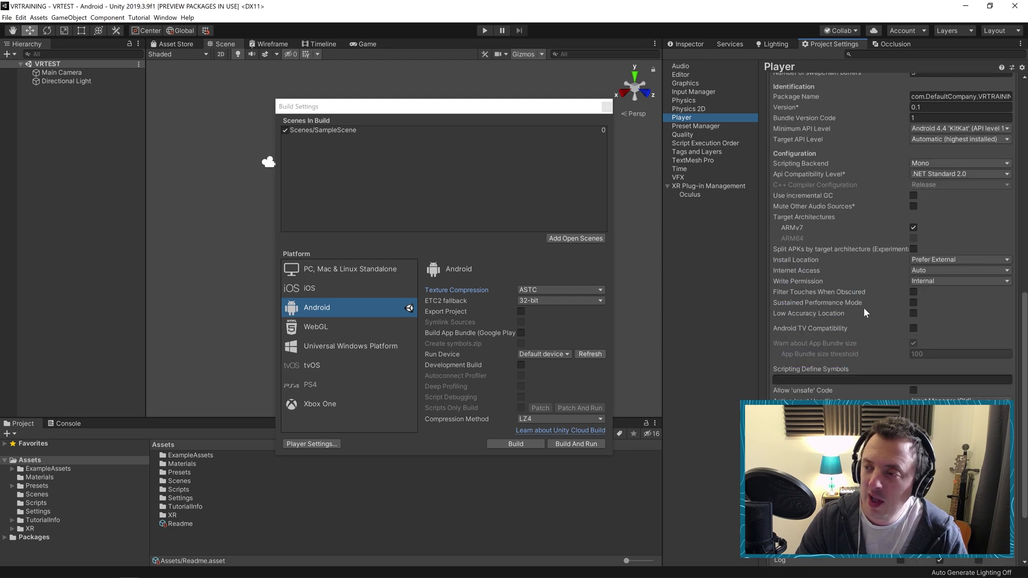
scroll(865, 313, "up", 12)
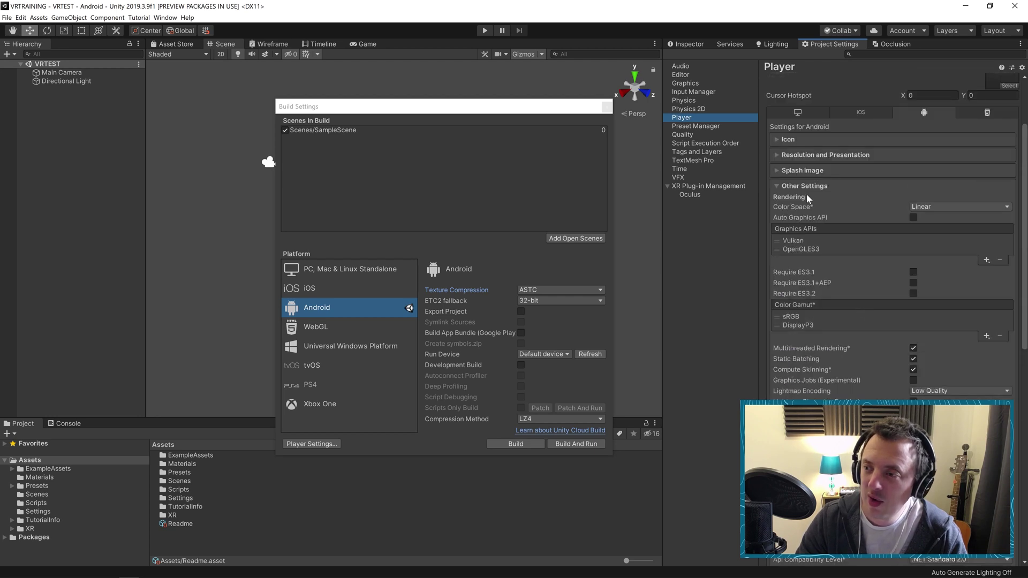
scroll(812, 210, "down", 15)
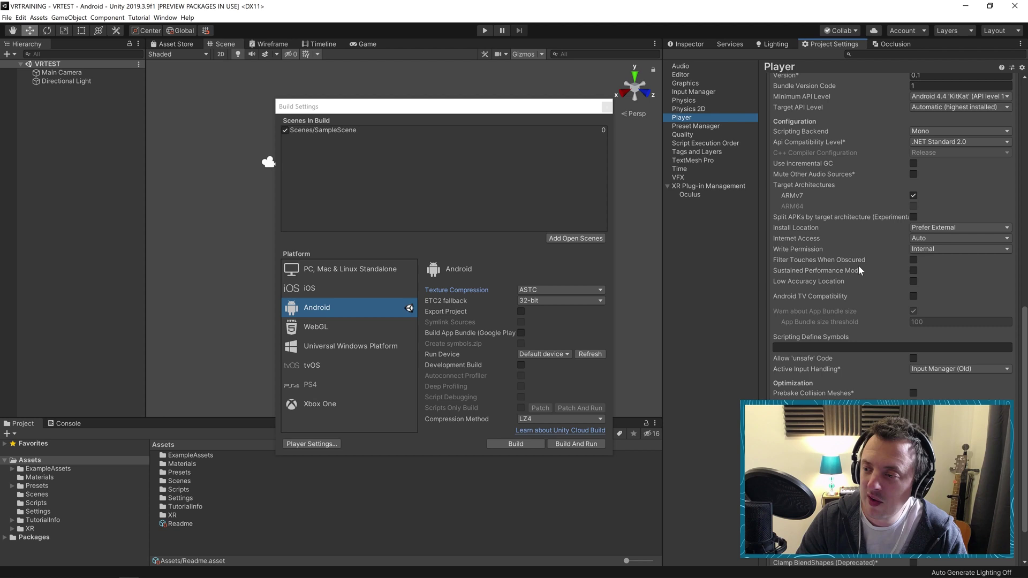
scroll(860, 267, "up", 5)
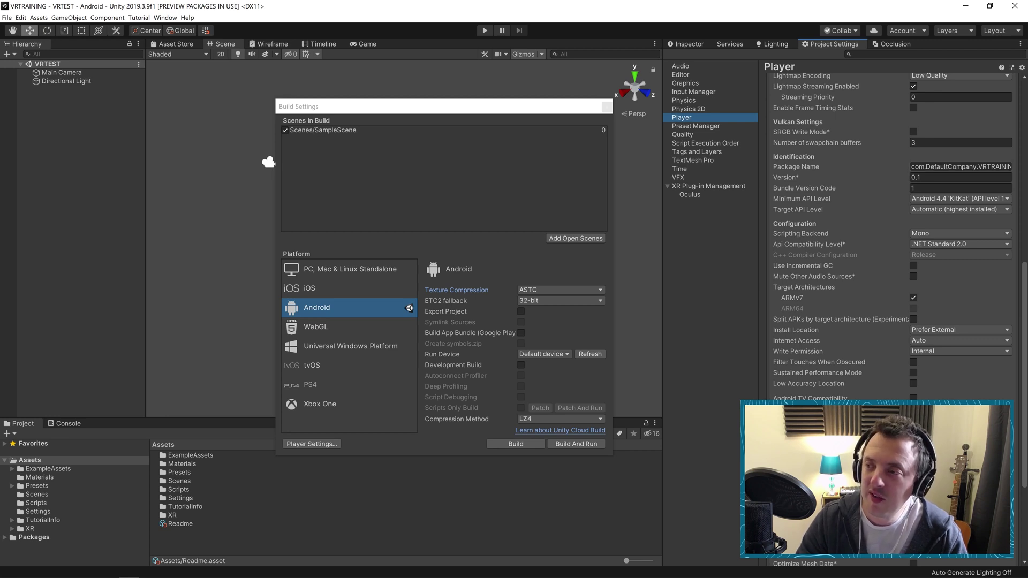
left_click(967, 166)
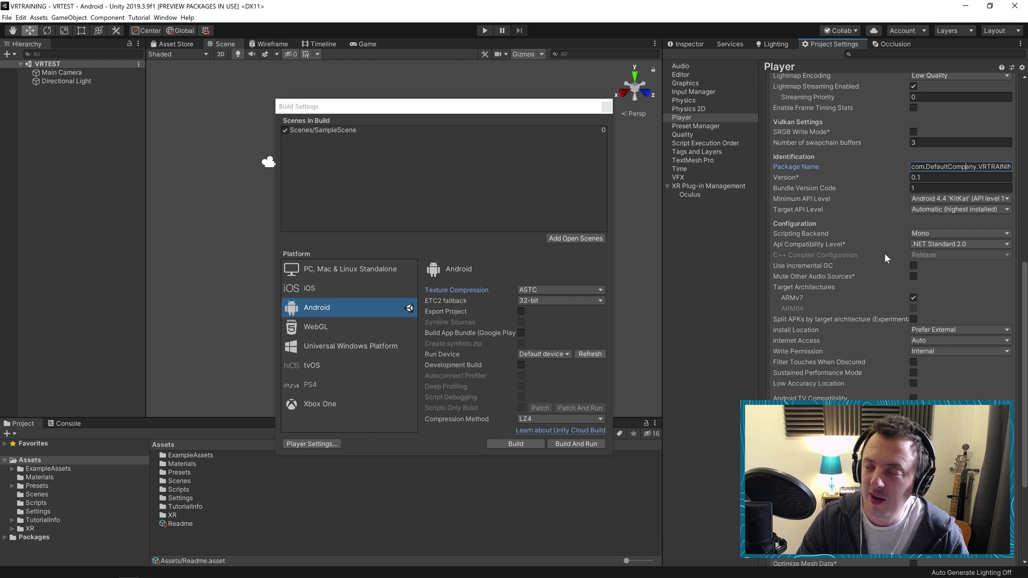
scroll(884, 253, "up", 10)
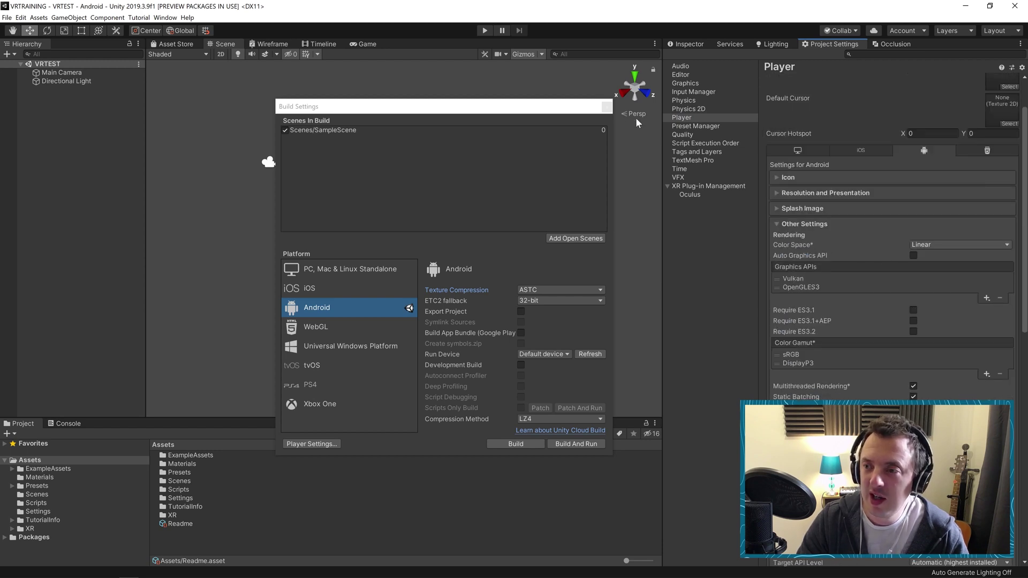
Close Build Settings and add an empty GameObject to the hierarchy.
left_click(607, 107)
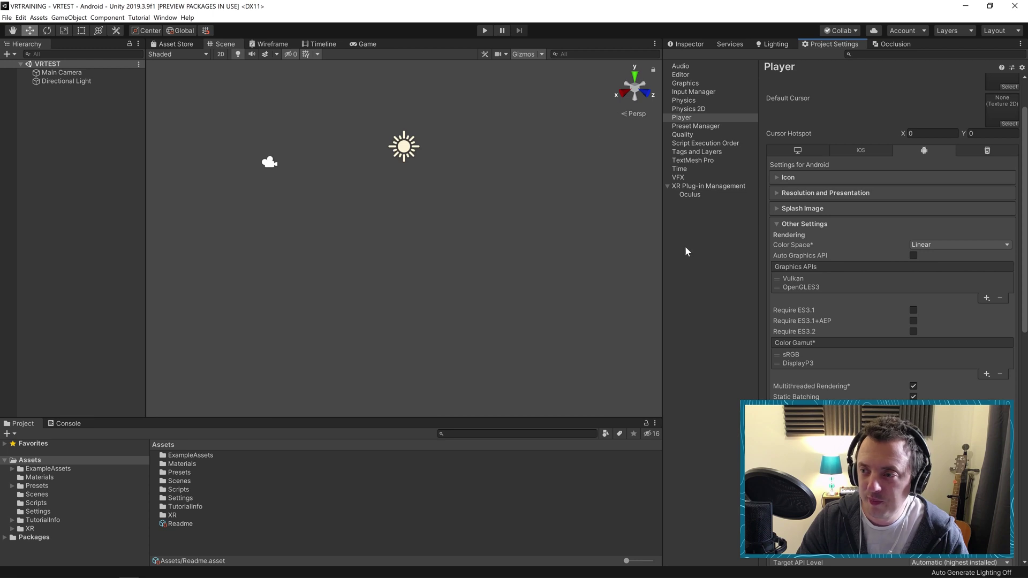
left_click(688, 45)
left_click(21, 155)
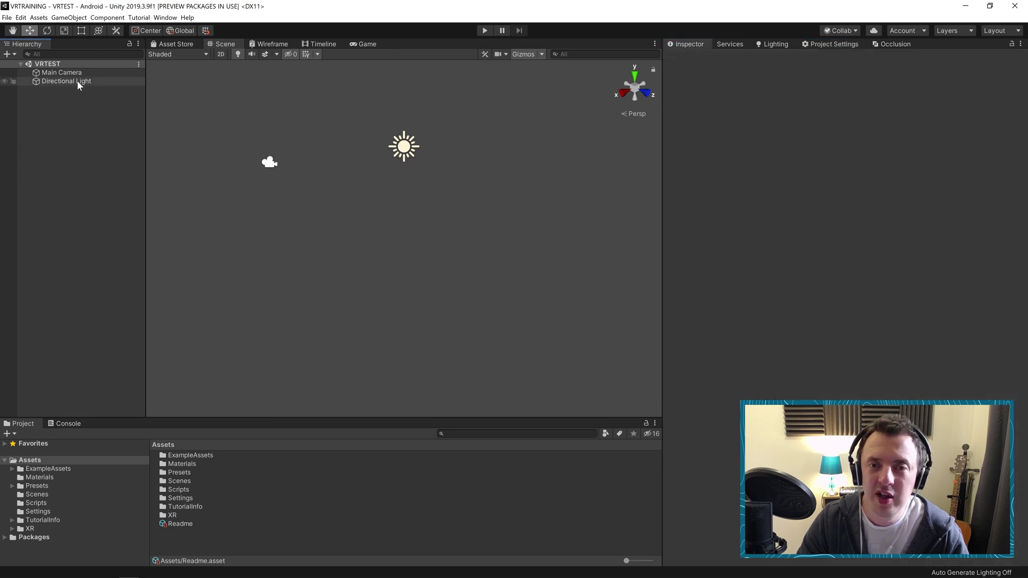
right_click(70, 177)
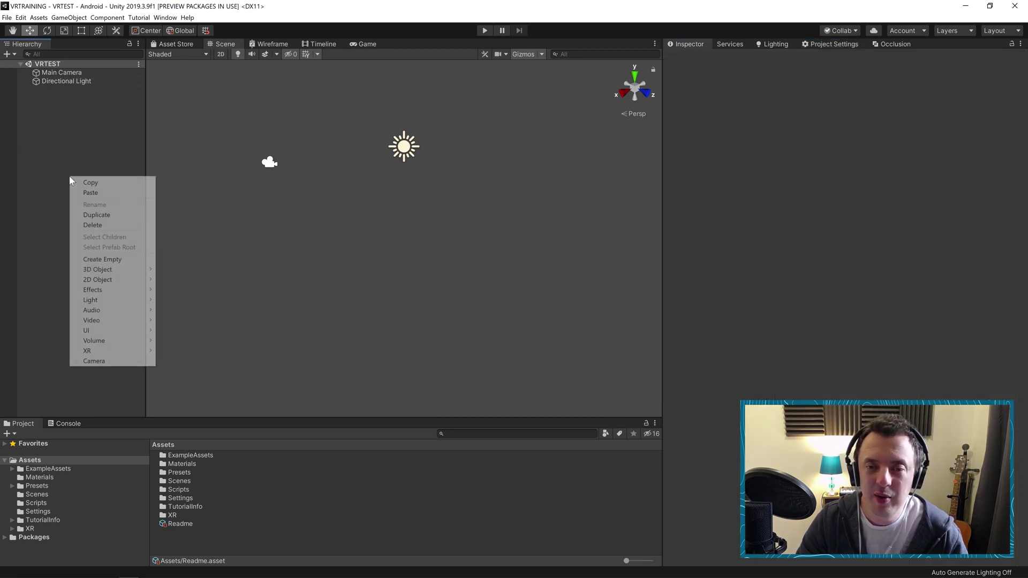
left_click(109, 260)
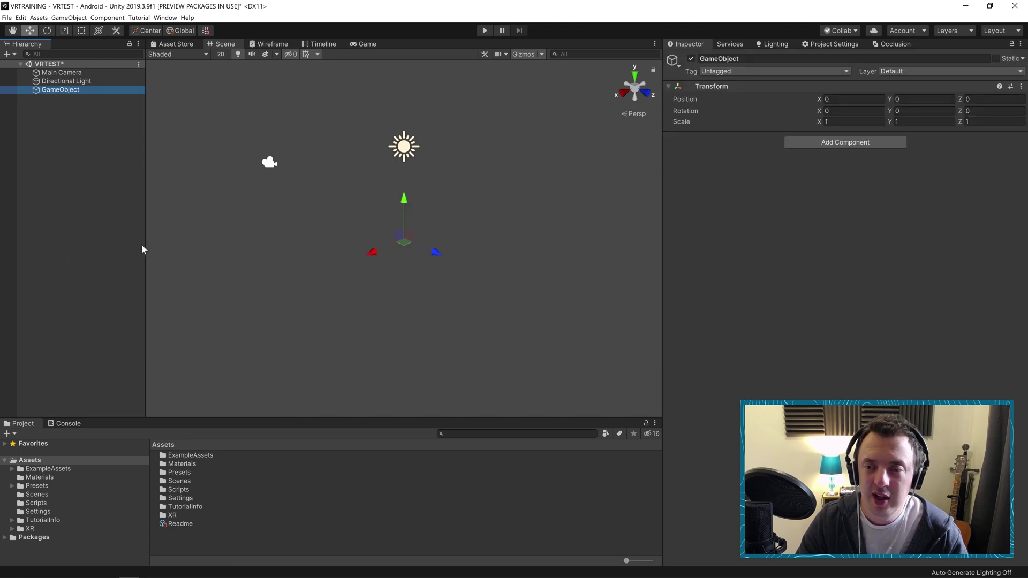
left_click(92, 220)
Add a Plane under GameObject and scale it up into a large floor.
right_click(68, 90)
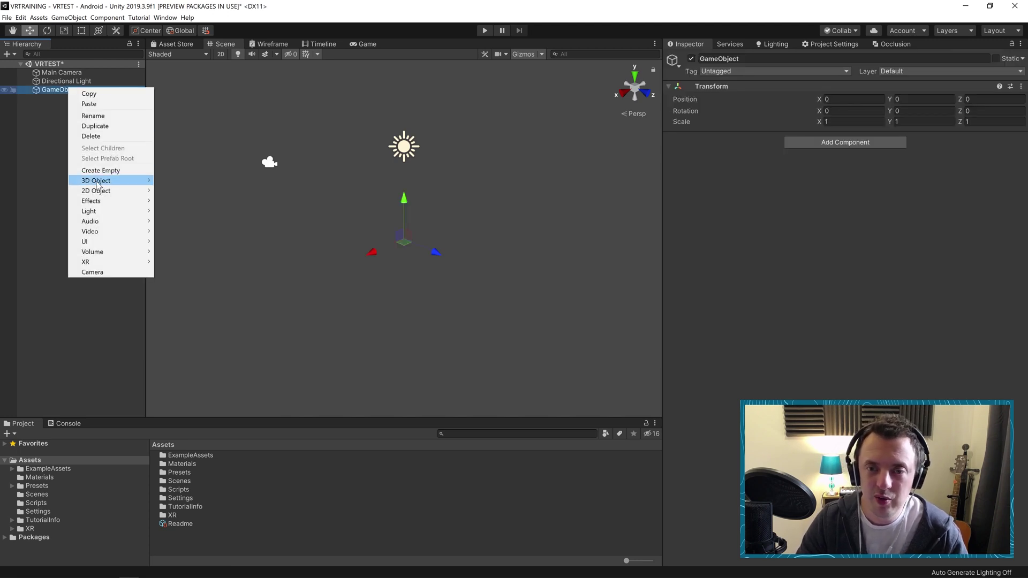
mouse_move(98, 182)
left_click(185, 222)
key("r")
left_click_drag(403, 242, 306, 212)
Add two cubes under GameObject and remove the Main Camera.
right_click(61, 90)
left_click(184, 182)
key("w")
key("ctrl+d")
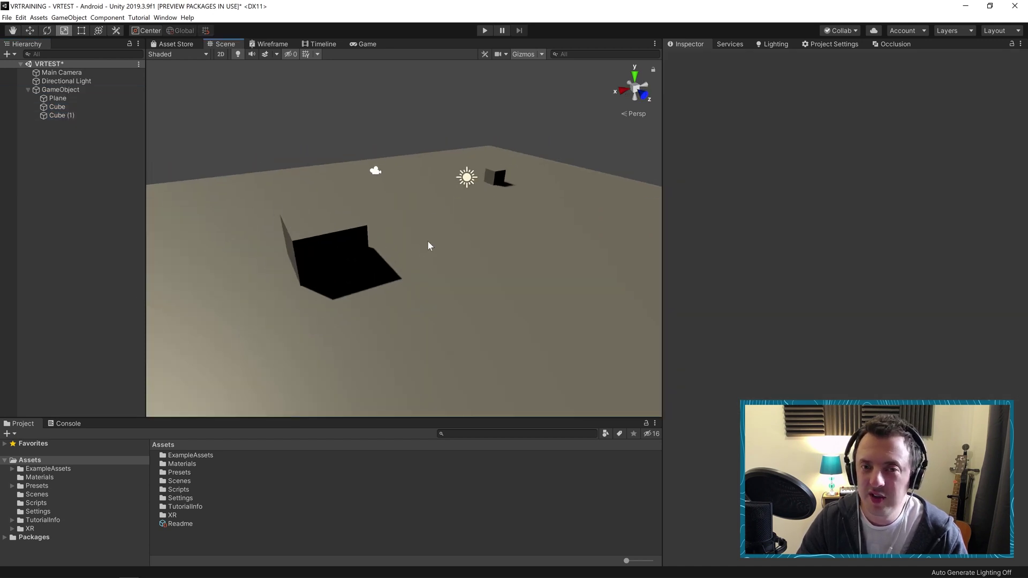
left_click(59, 90)
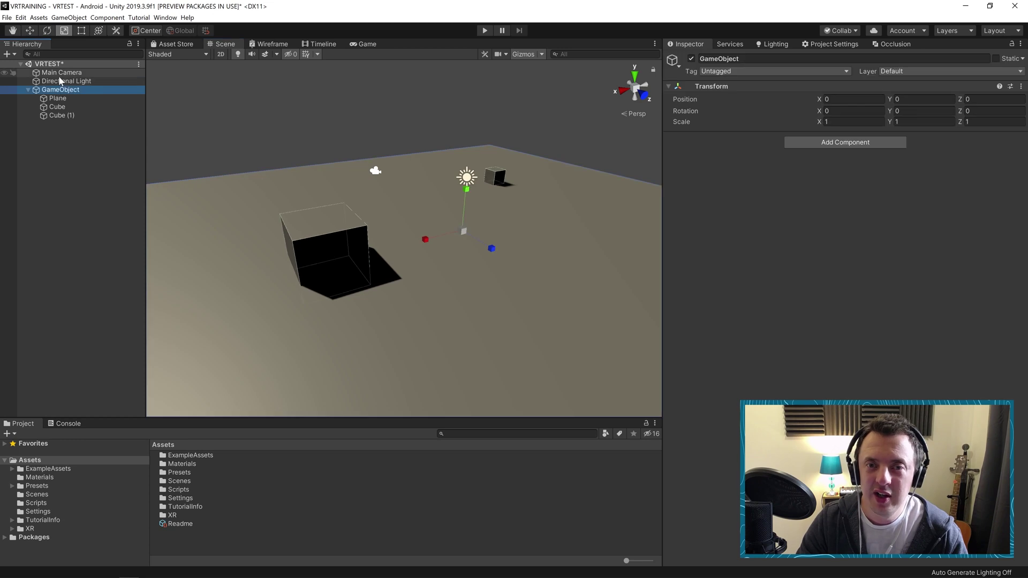
left_click(60, 75)
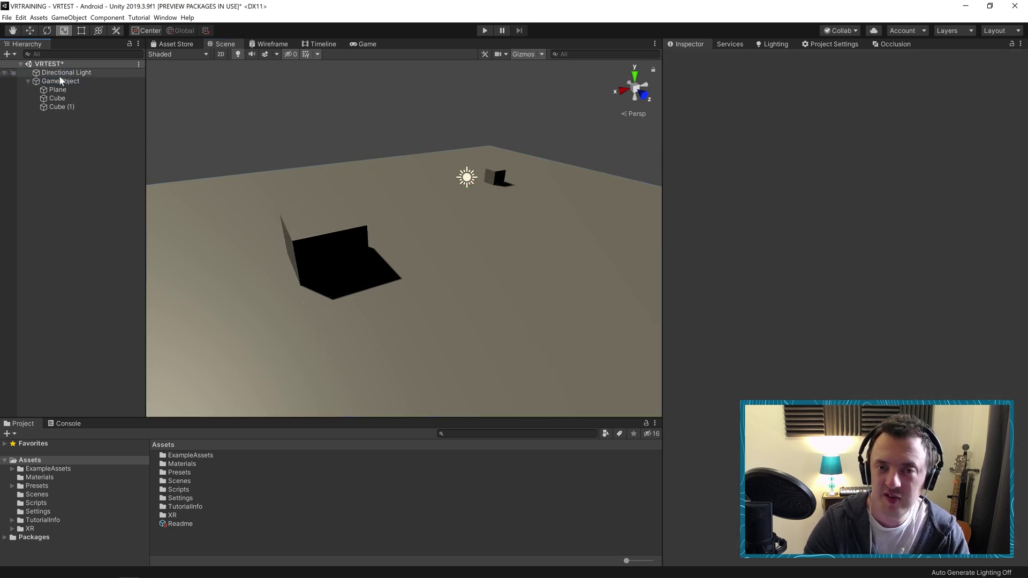
Add a Stationary XR Rig and set its Tracking Origin Mode to Floor.
right_click(67, 155)
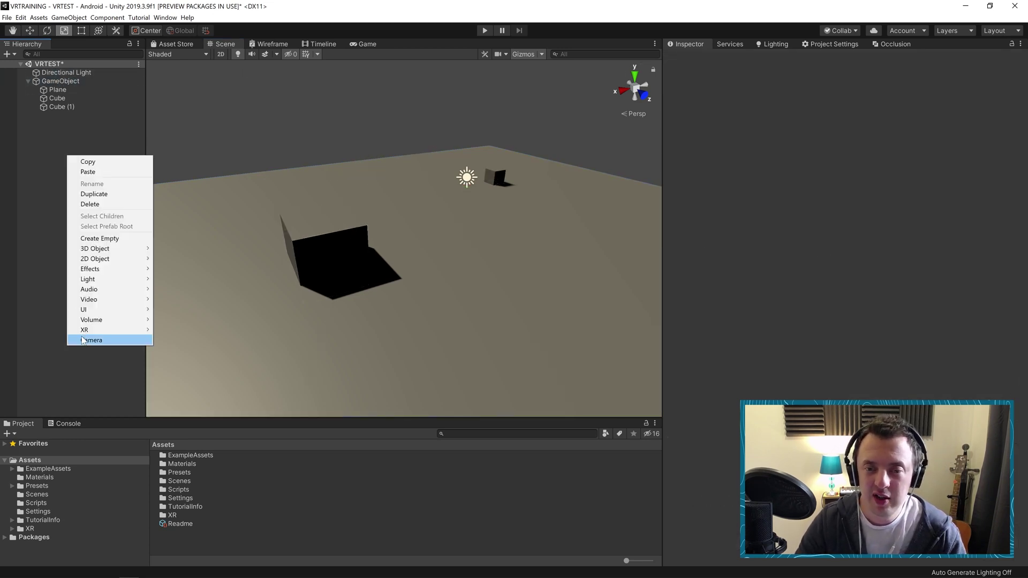
mouse_move(117, 330)
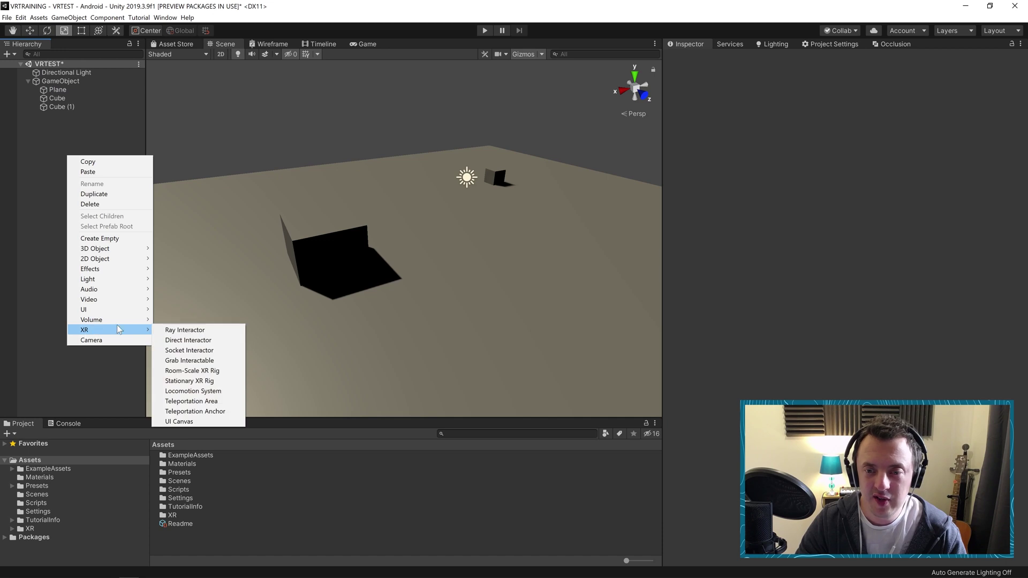
left_click(191, 381)
key("w")
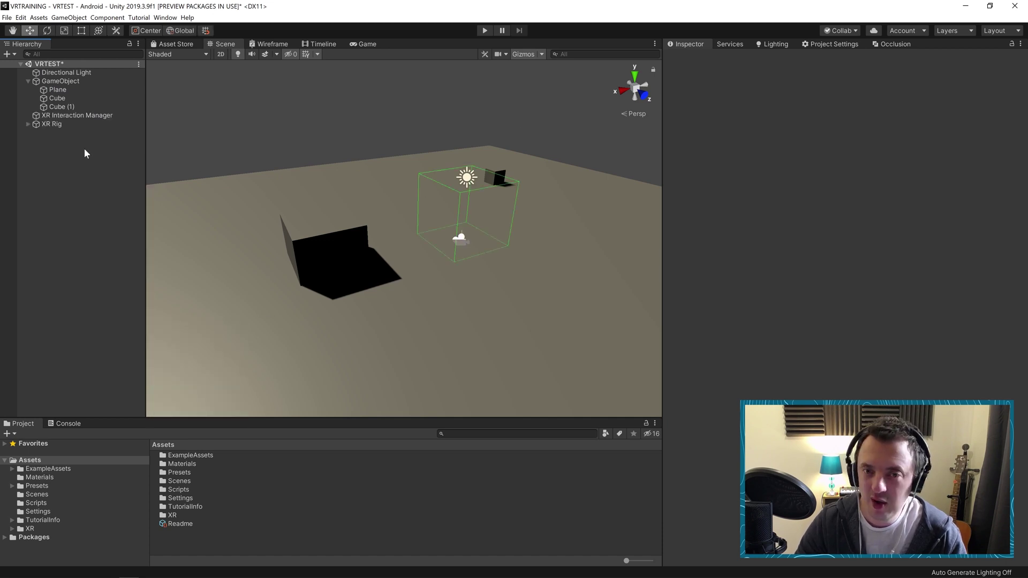
left_click(62, 124)
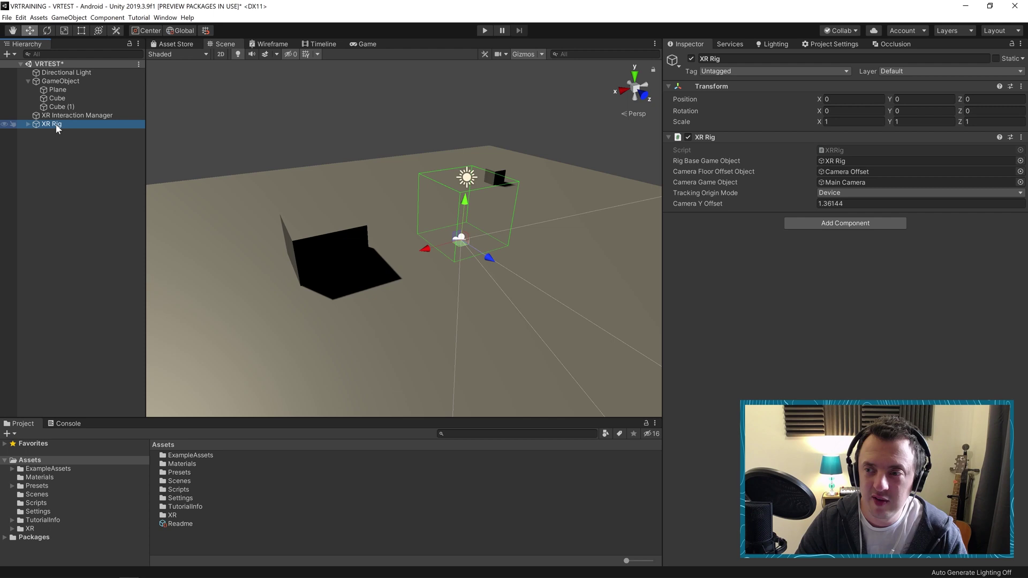
right_click_drag(503, 214, 576, 227)
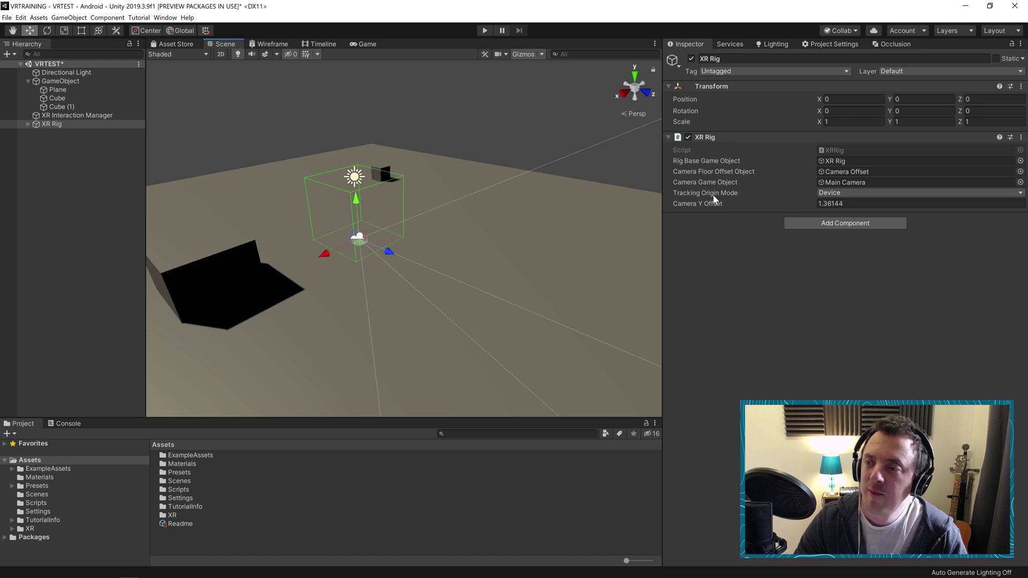
left_click(816, 194)
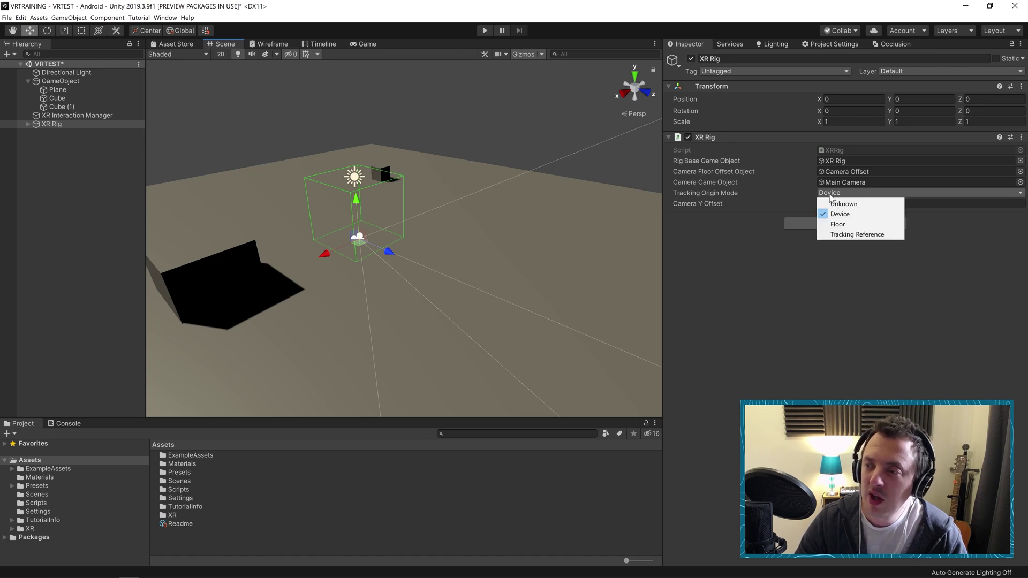
left_click(838, 225)
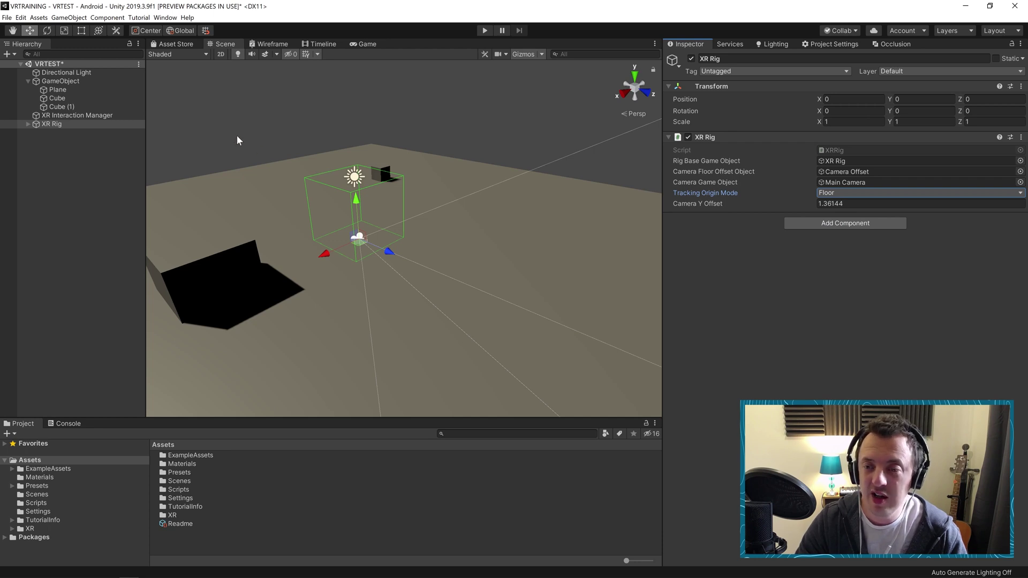
middle_click_drag(236, 135, 474, 282)
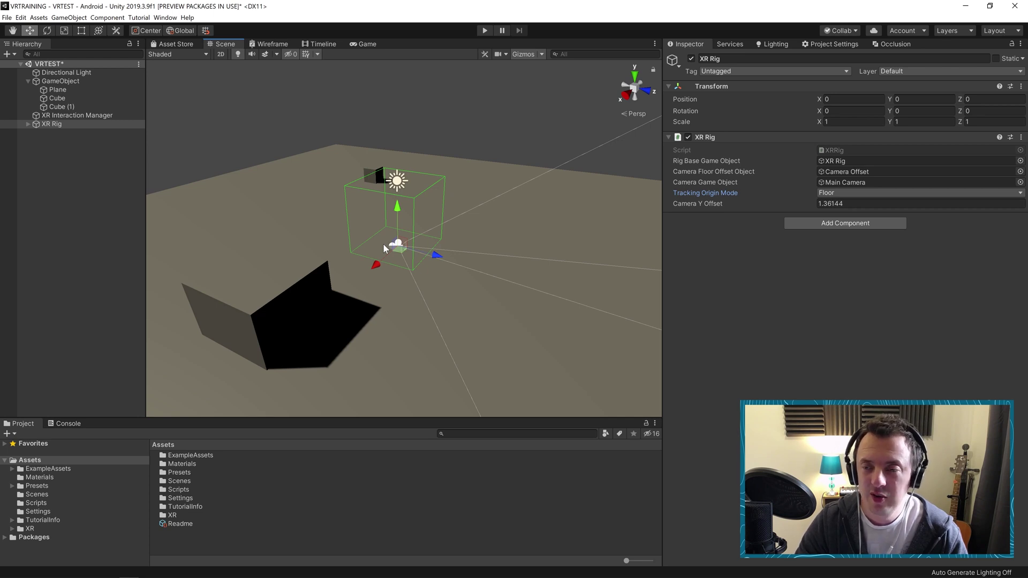
Save the scene and replace Scenes/SampleScene with Scenes/VRTEST in Scenes In Build.
left_click(7, 17)
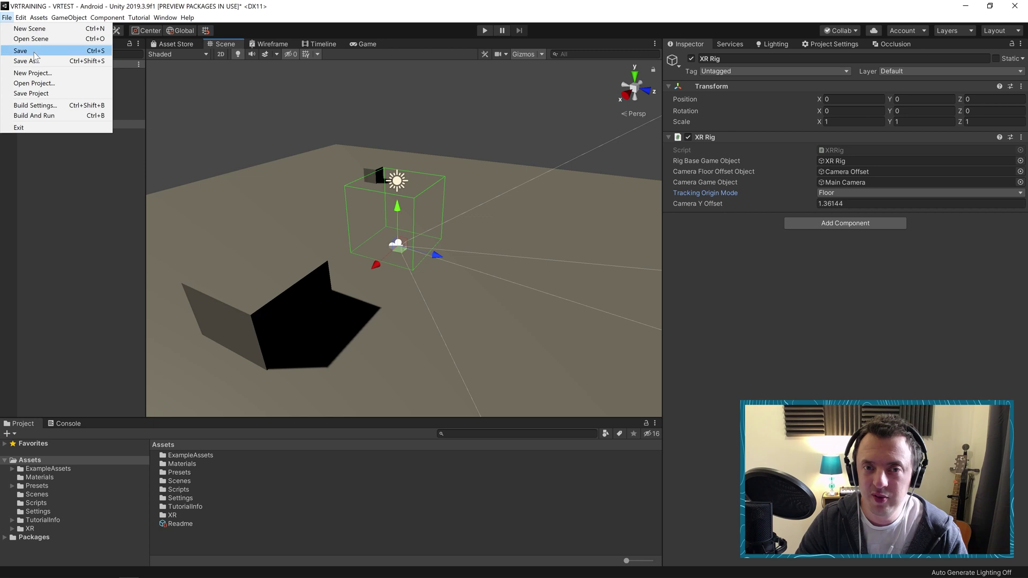
left_click(34, 54)
left_click(7, 17)
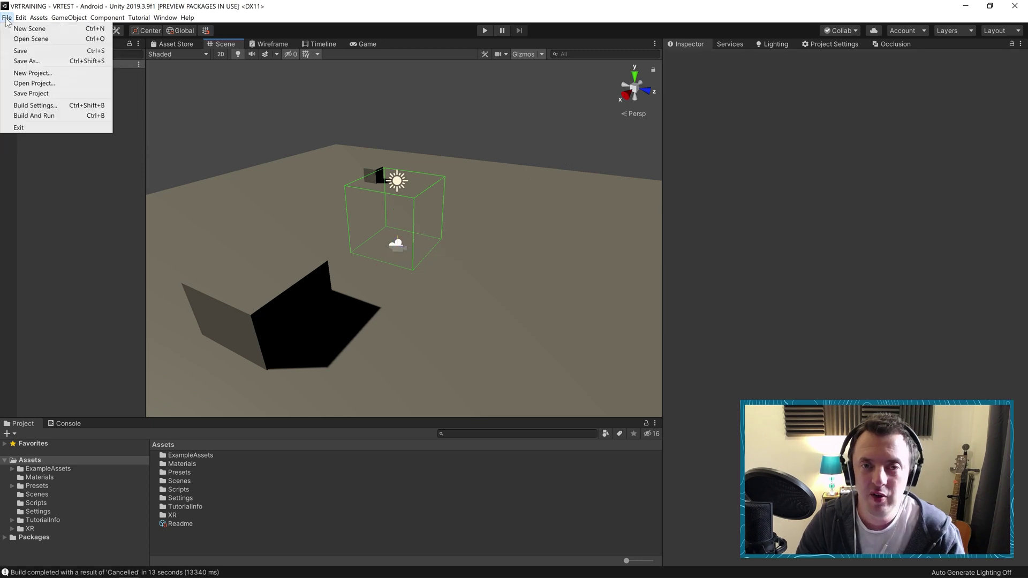
left_click(61, 107)
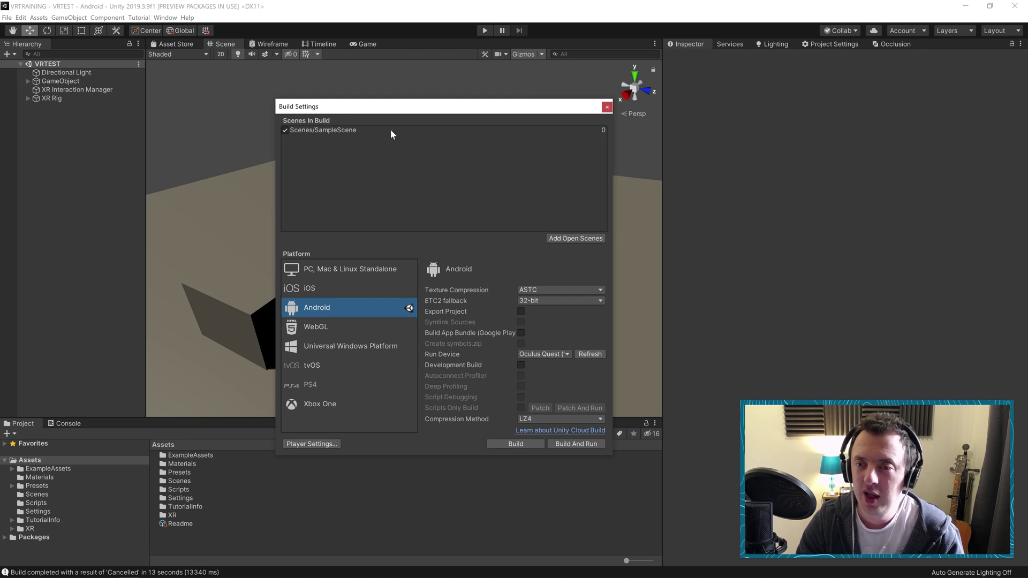
left_click(338, 130)
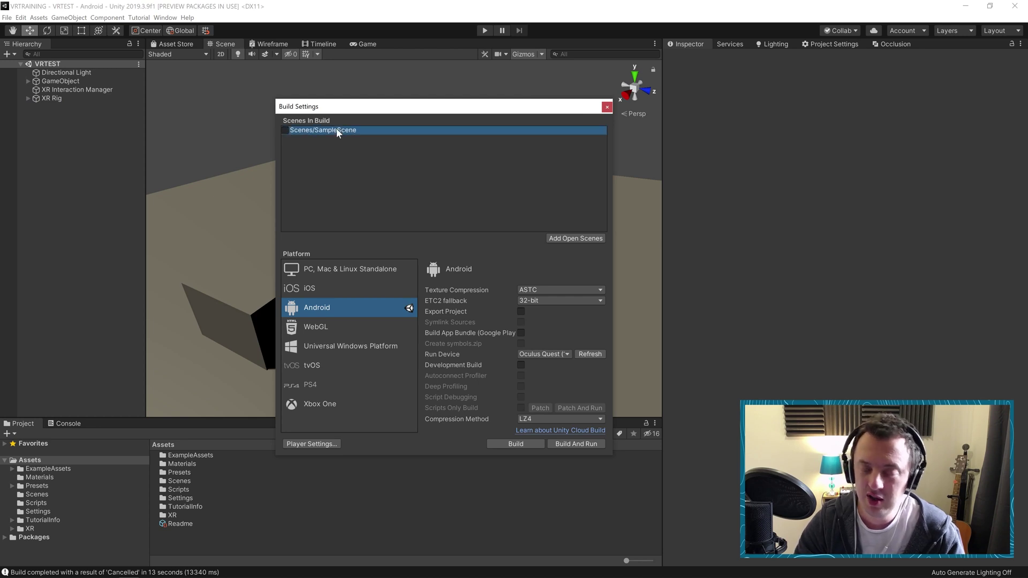
key("Delete")
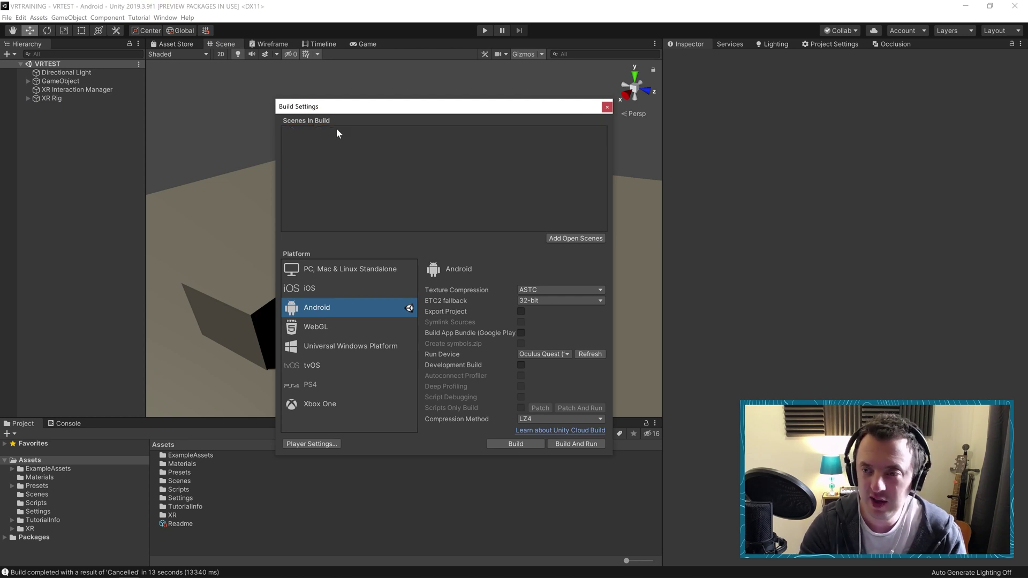
left_click(569, 239)
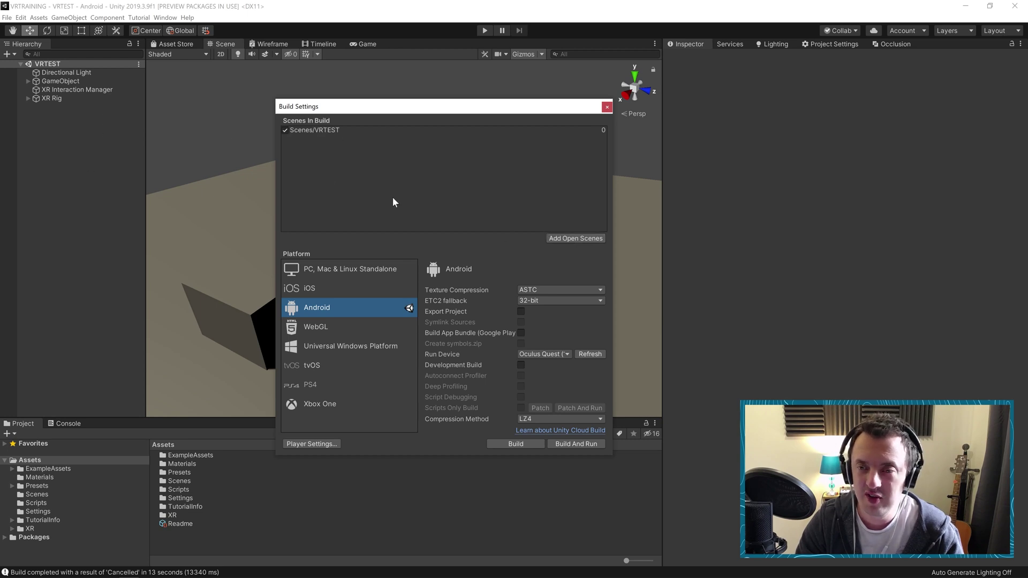
Choose Oculus Quest as the Run Device in Build Settings.
left_click(531, 356)
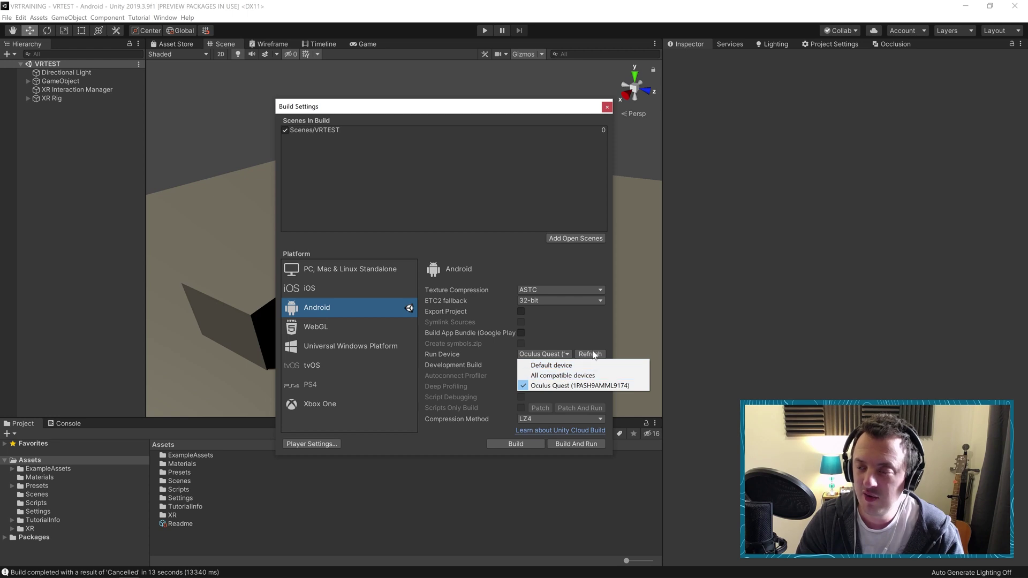
left_click(552, 386)
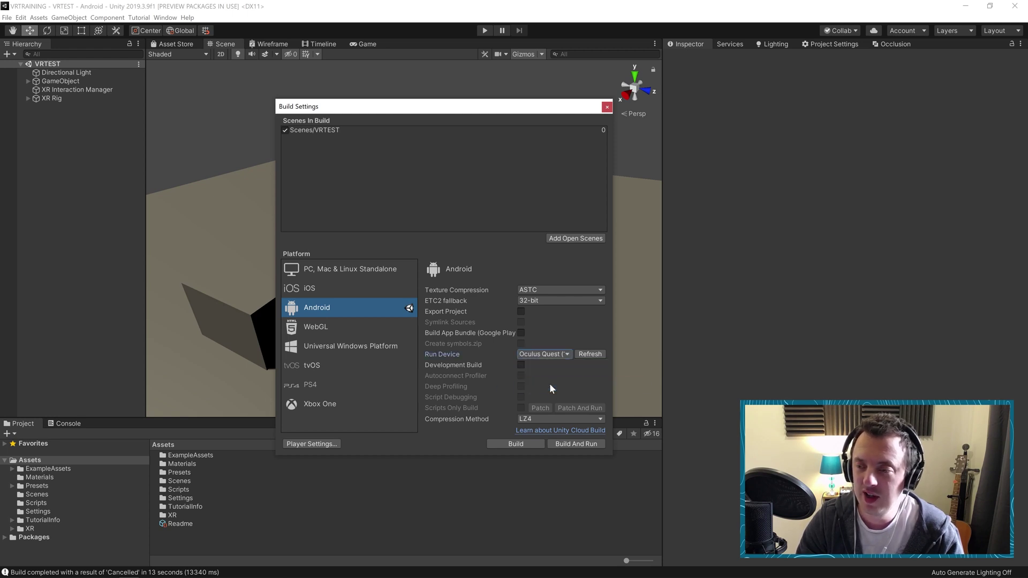
Start Build And Run to deploy the VR scene to the Oculus Quest.
left_click(577, 445)
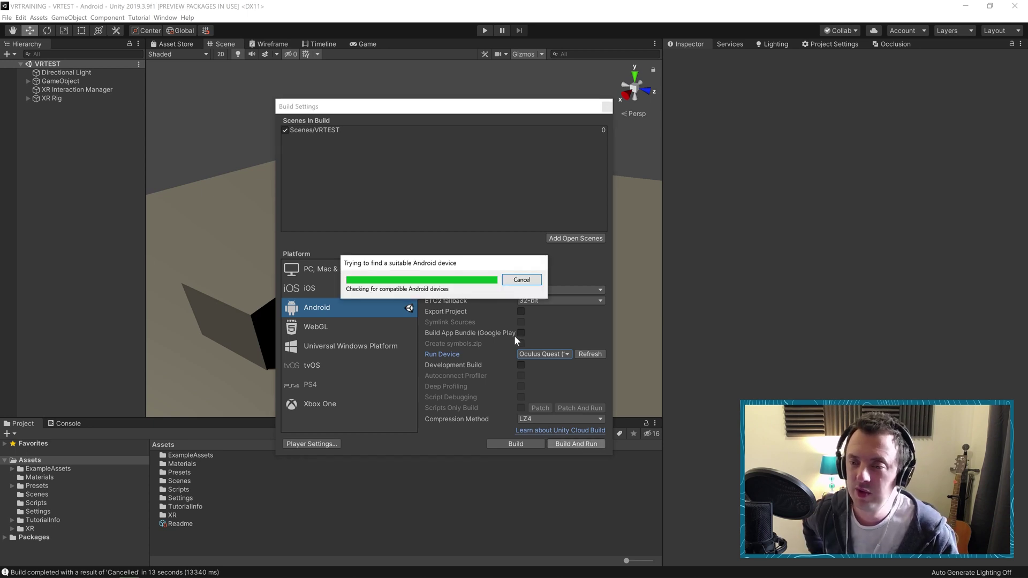